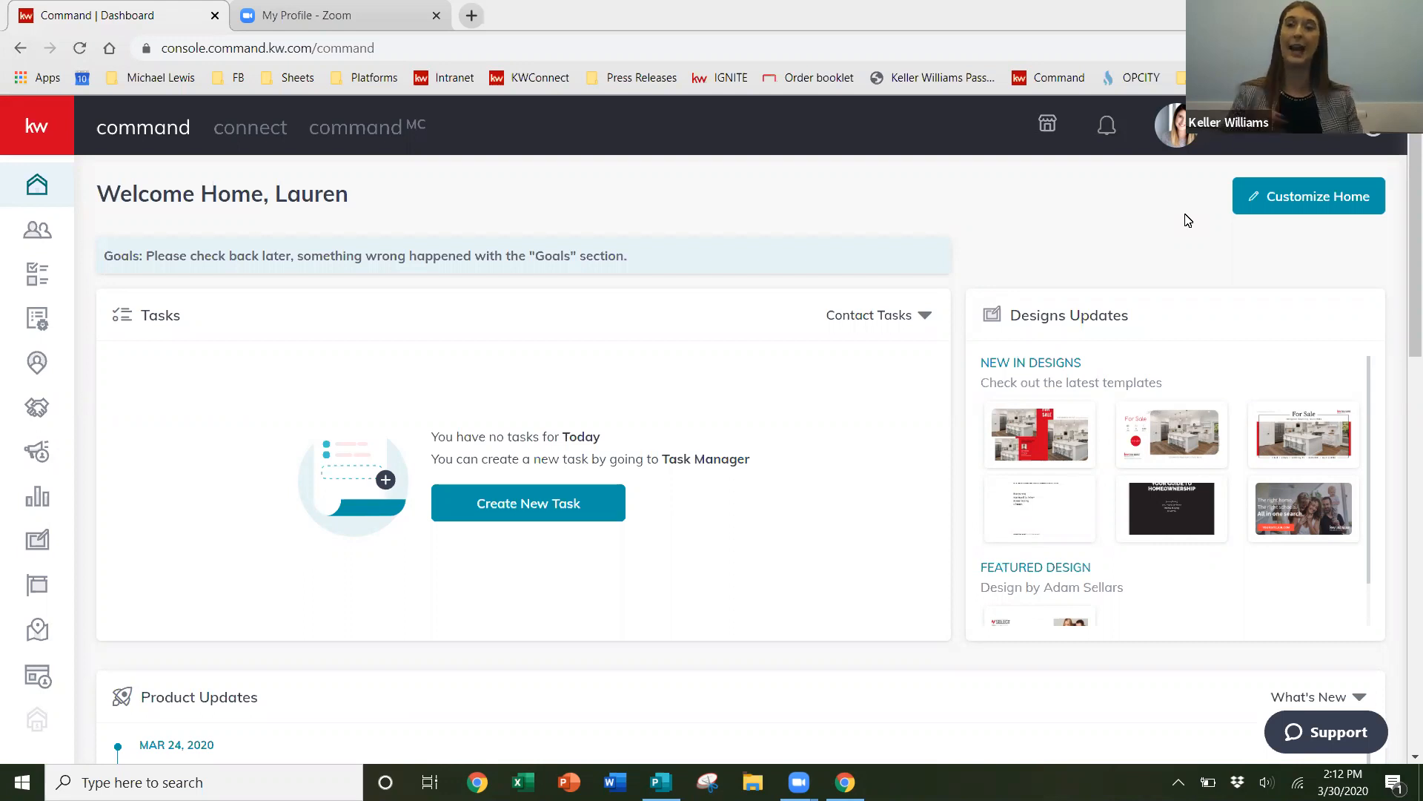
- Open the account settings page from the profile menu
mouse_move(1187, 483)
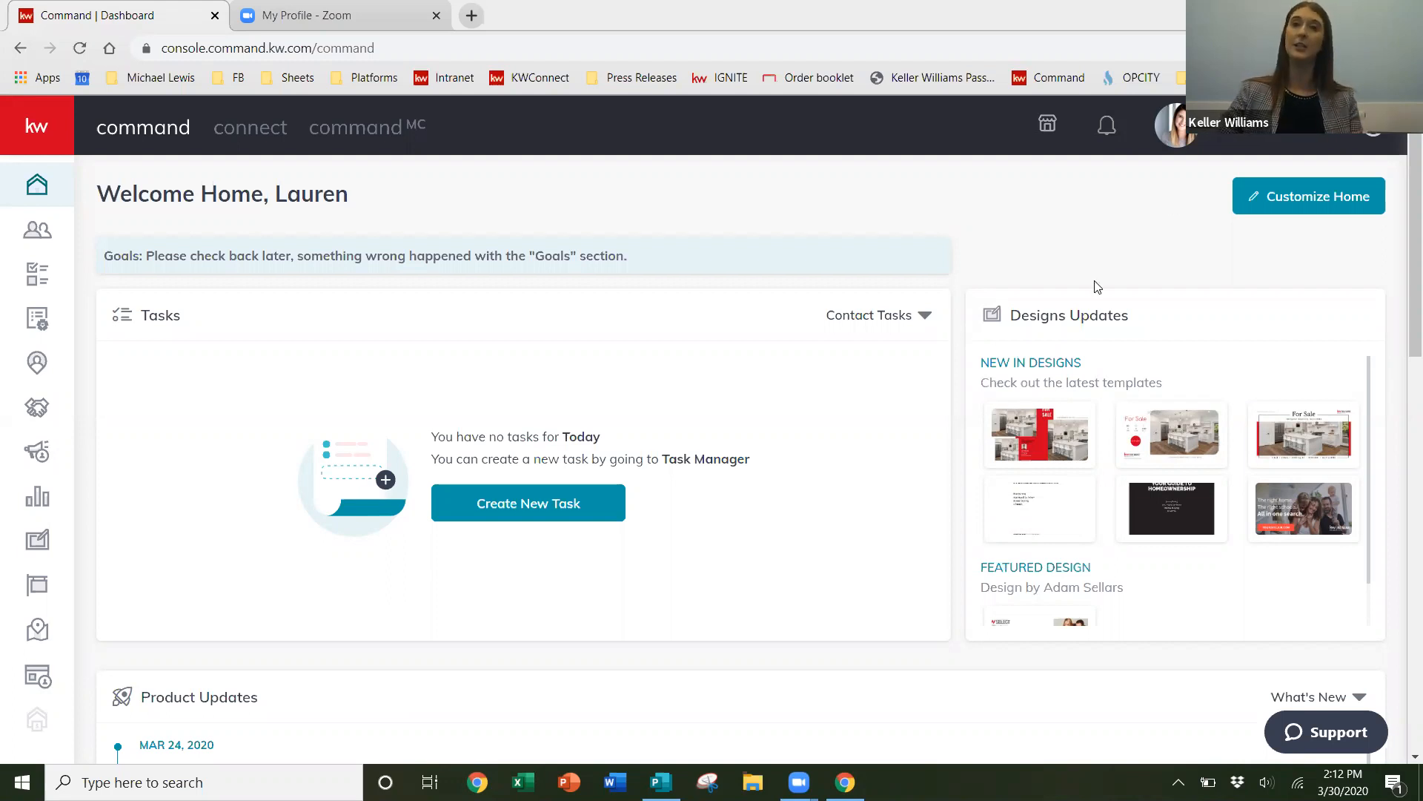
click(1314, 126)
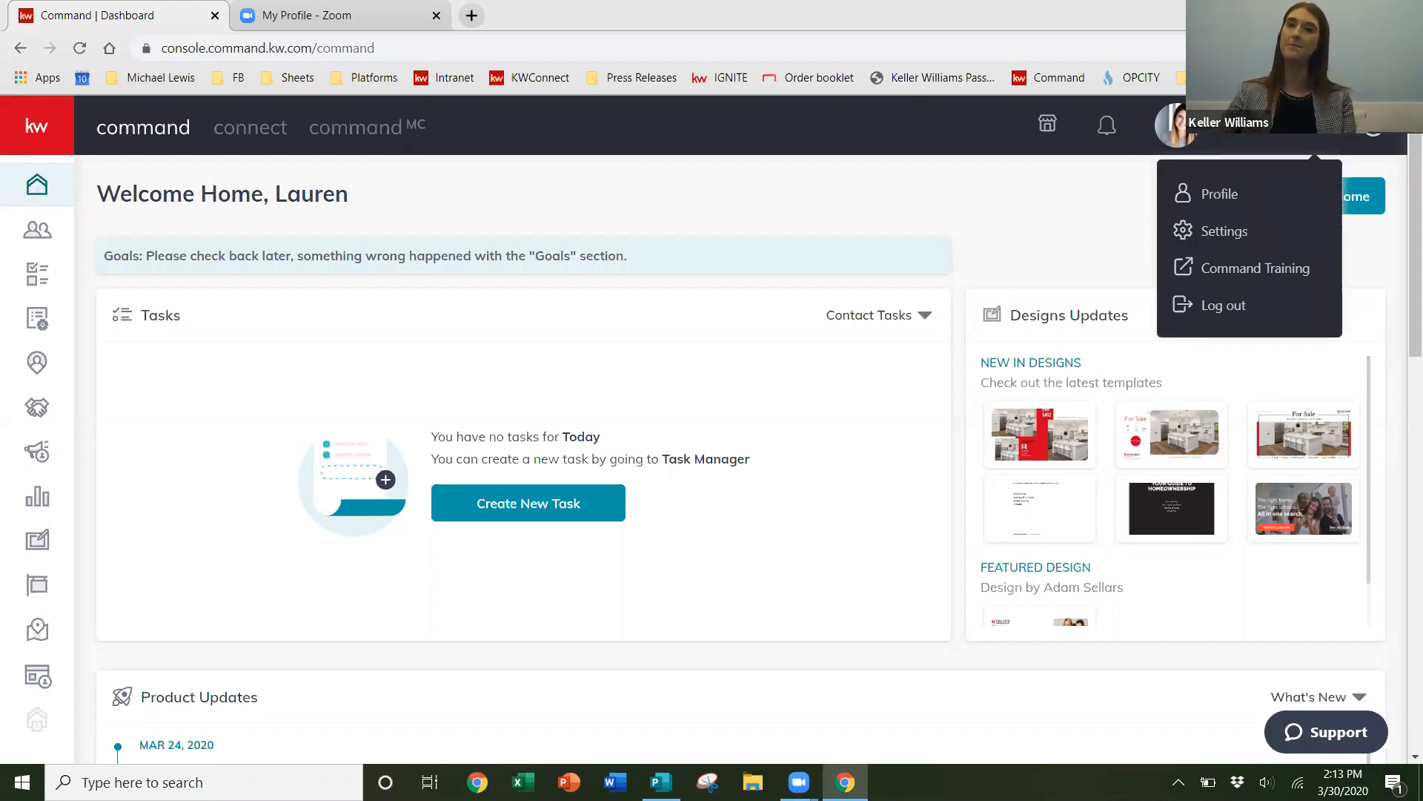
click(1271, 232)
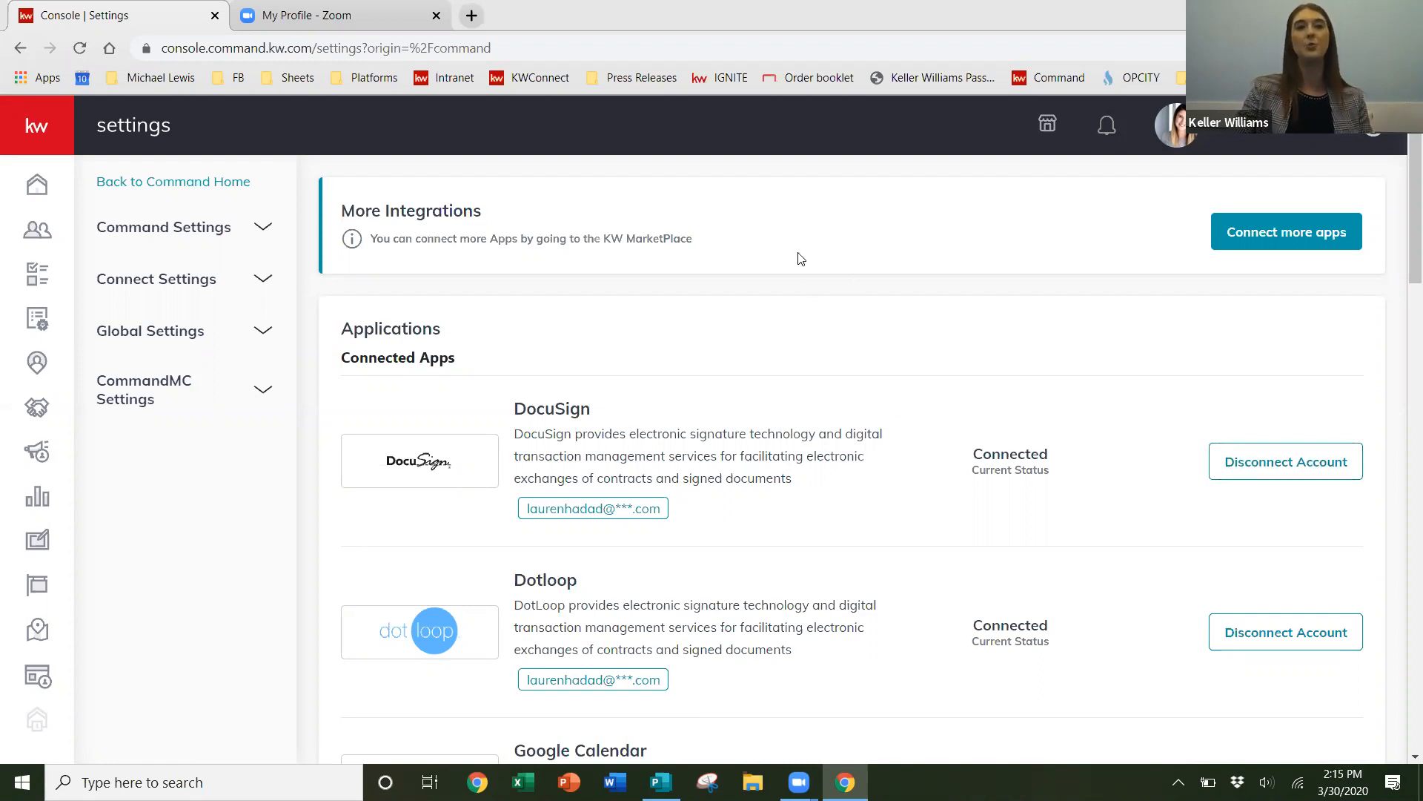
- Open the Contacts list and view the Add Contact form, closing it without adding anyone
click(41, 234)
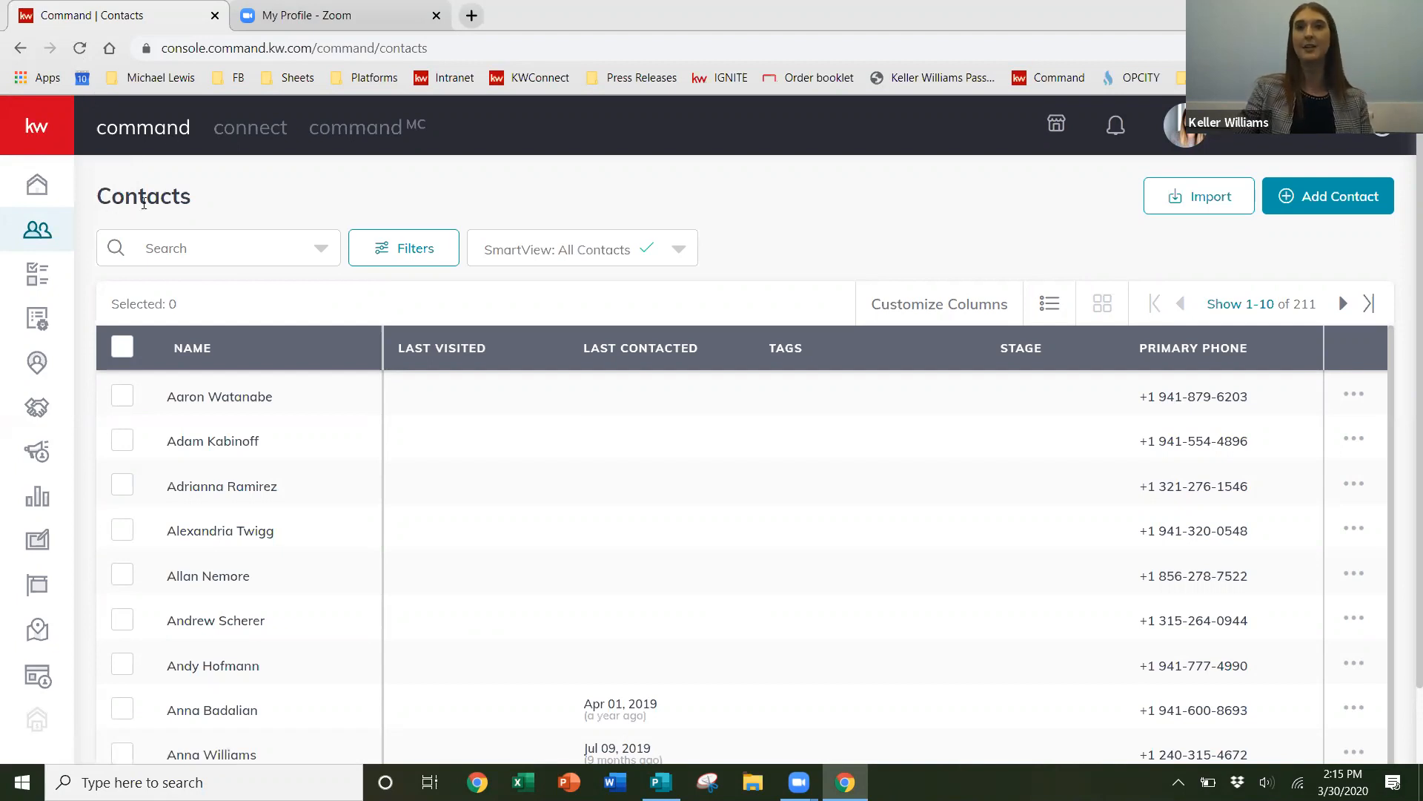
click(1323, 197)
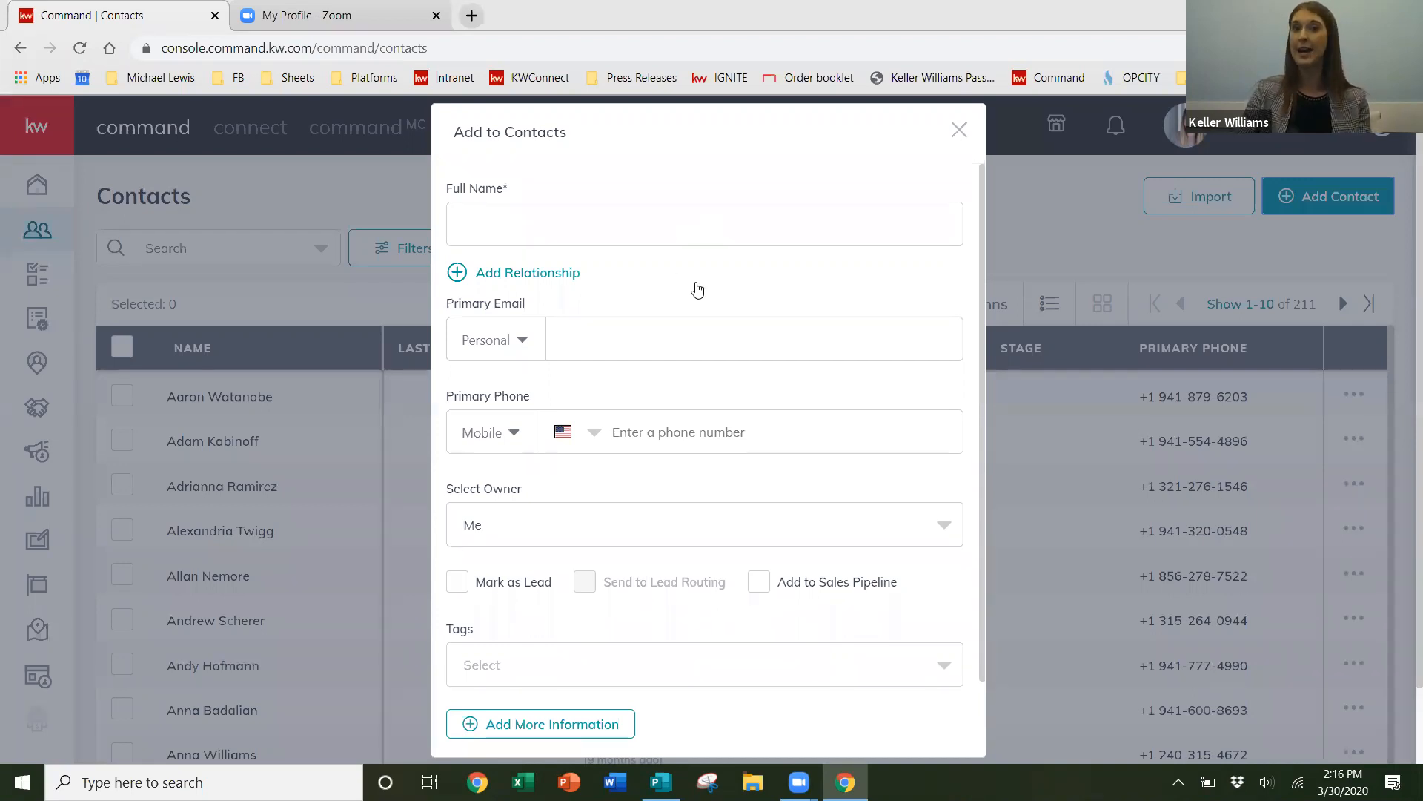
scroll(697, 301, down, 3)
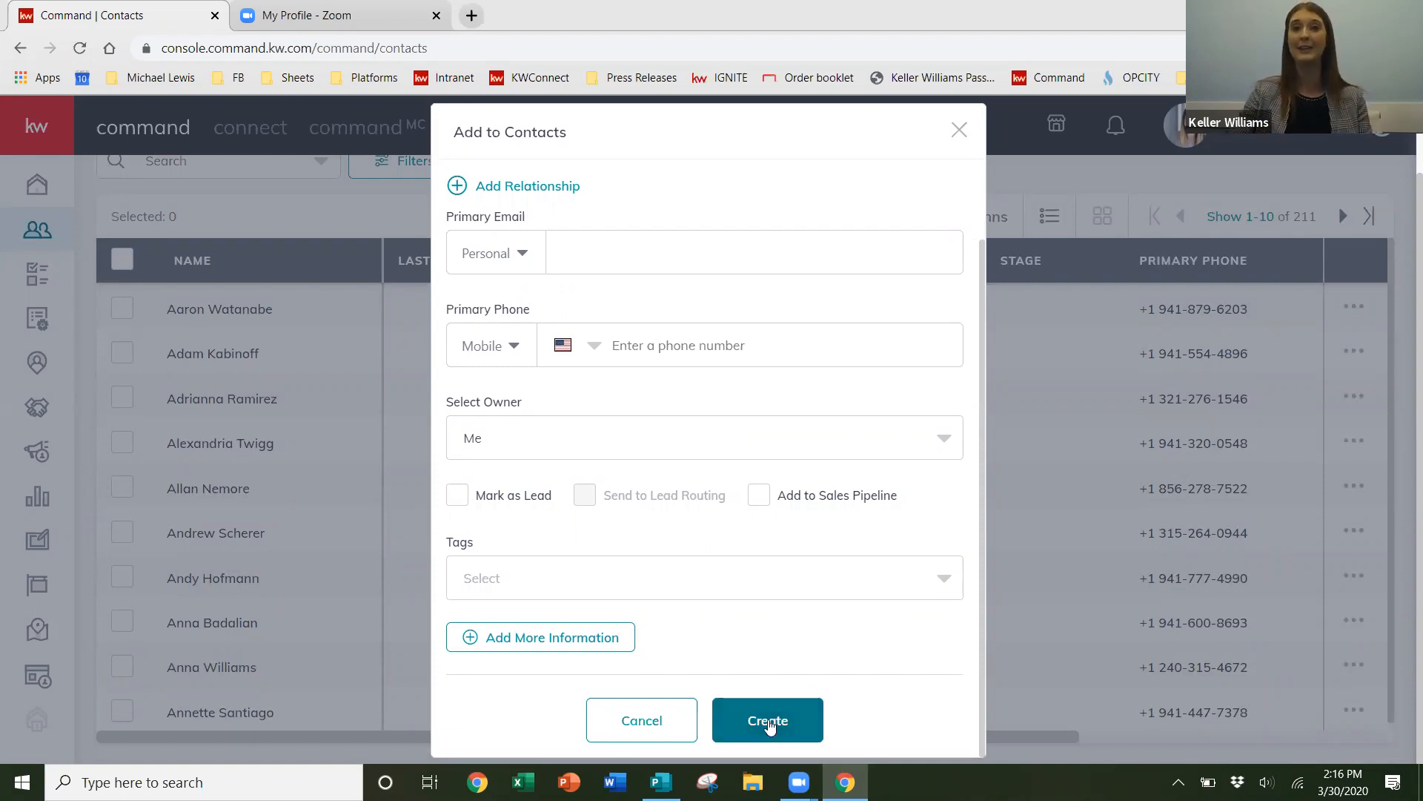
click(957, 132)
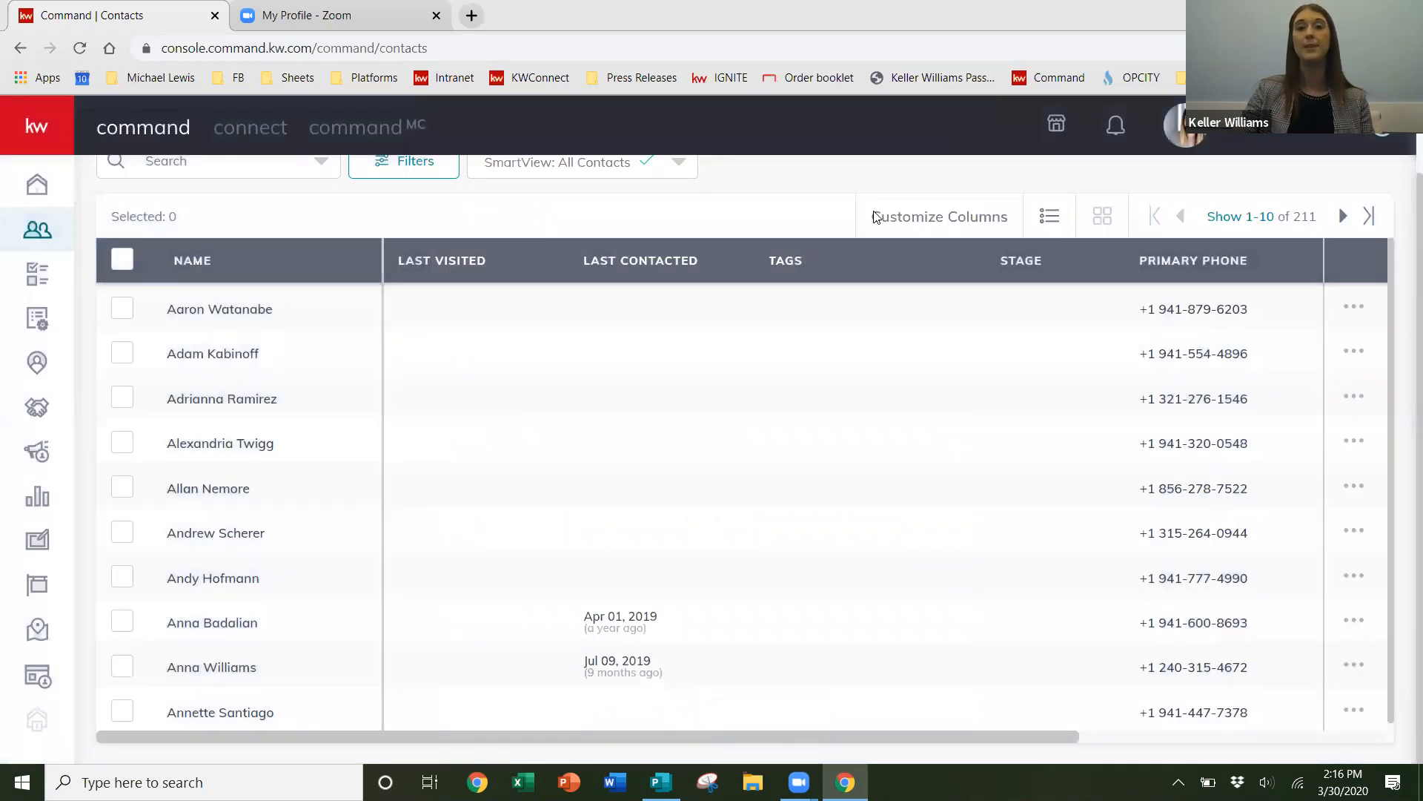
scroll(874, 215, up, 1)
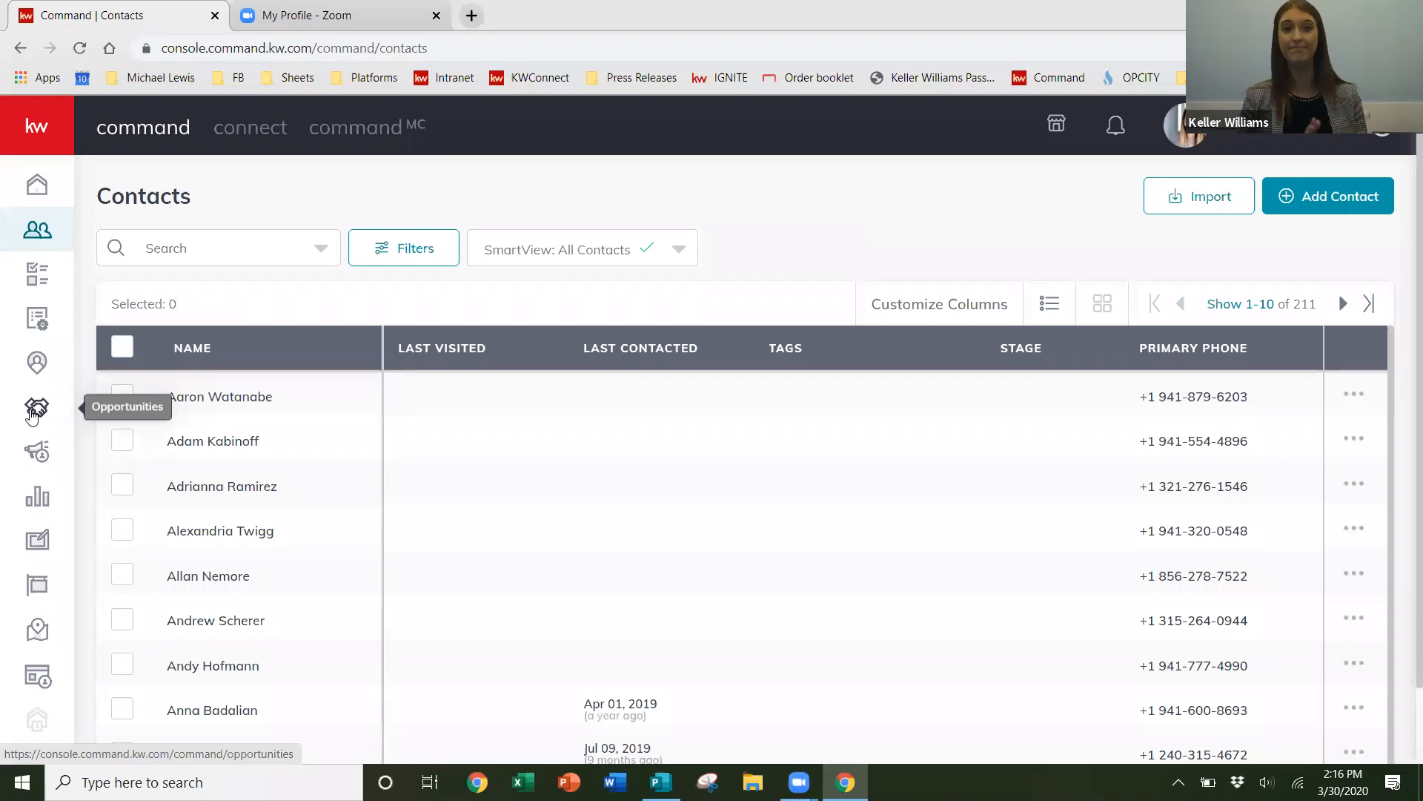
- Open the Opportunities dashboard and review the Listings, Buyers and Leases pipelines
click(34, 413)
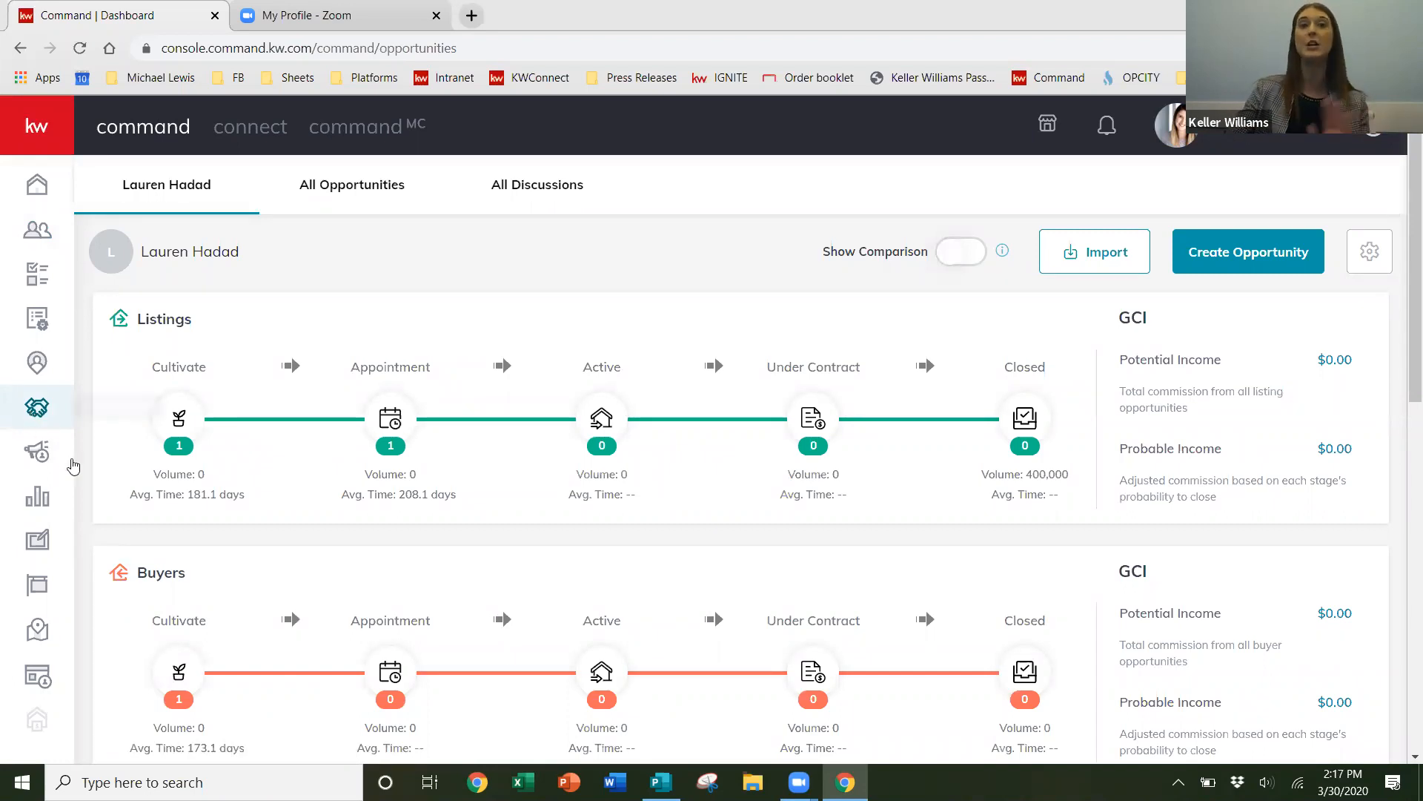
scroll(233, 575, down, 3)
scroll(233, 578, down, 1)
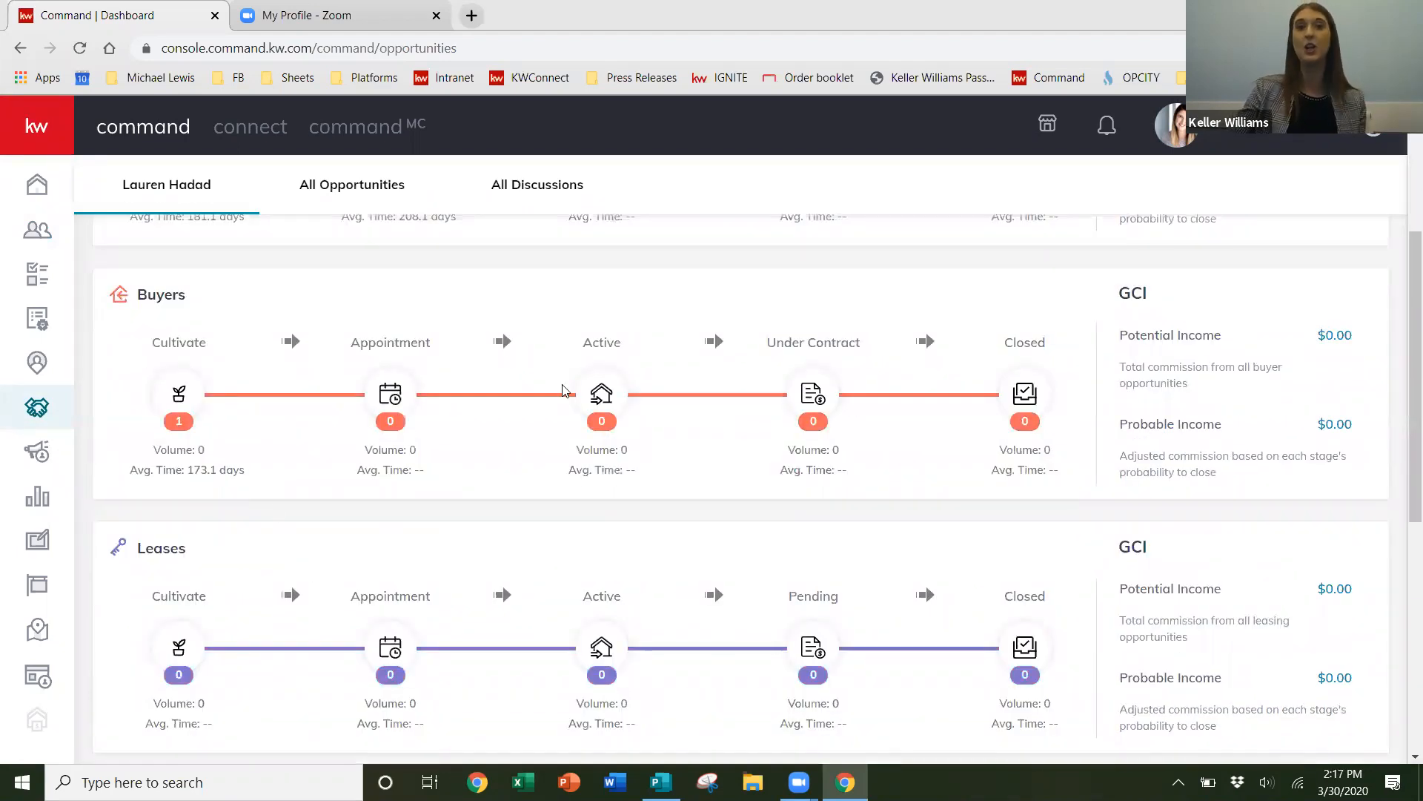
scroll(564, 384, up, 4)
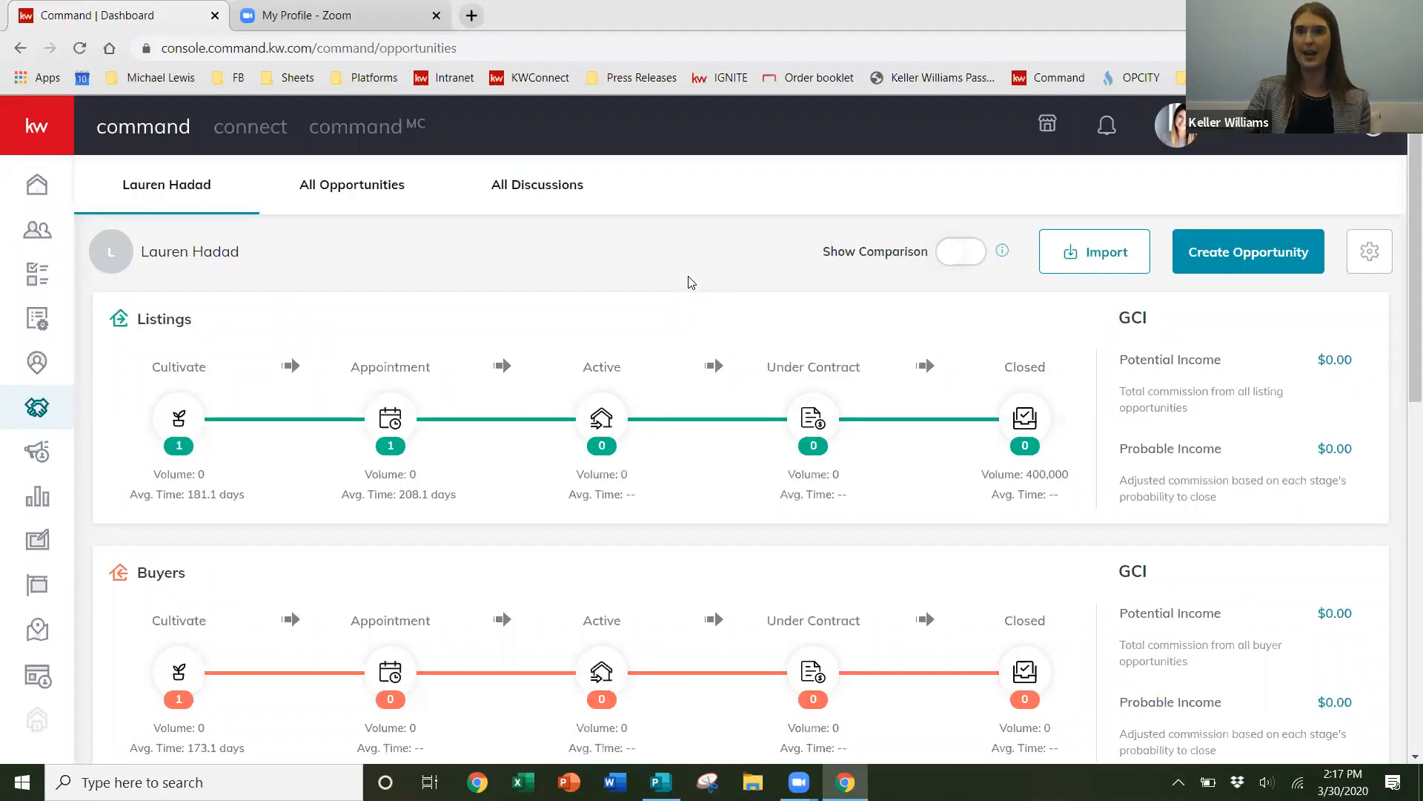
- Start a new Listing opportunity and select the existing contact as its client
click(1293, 258)
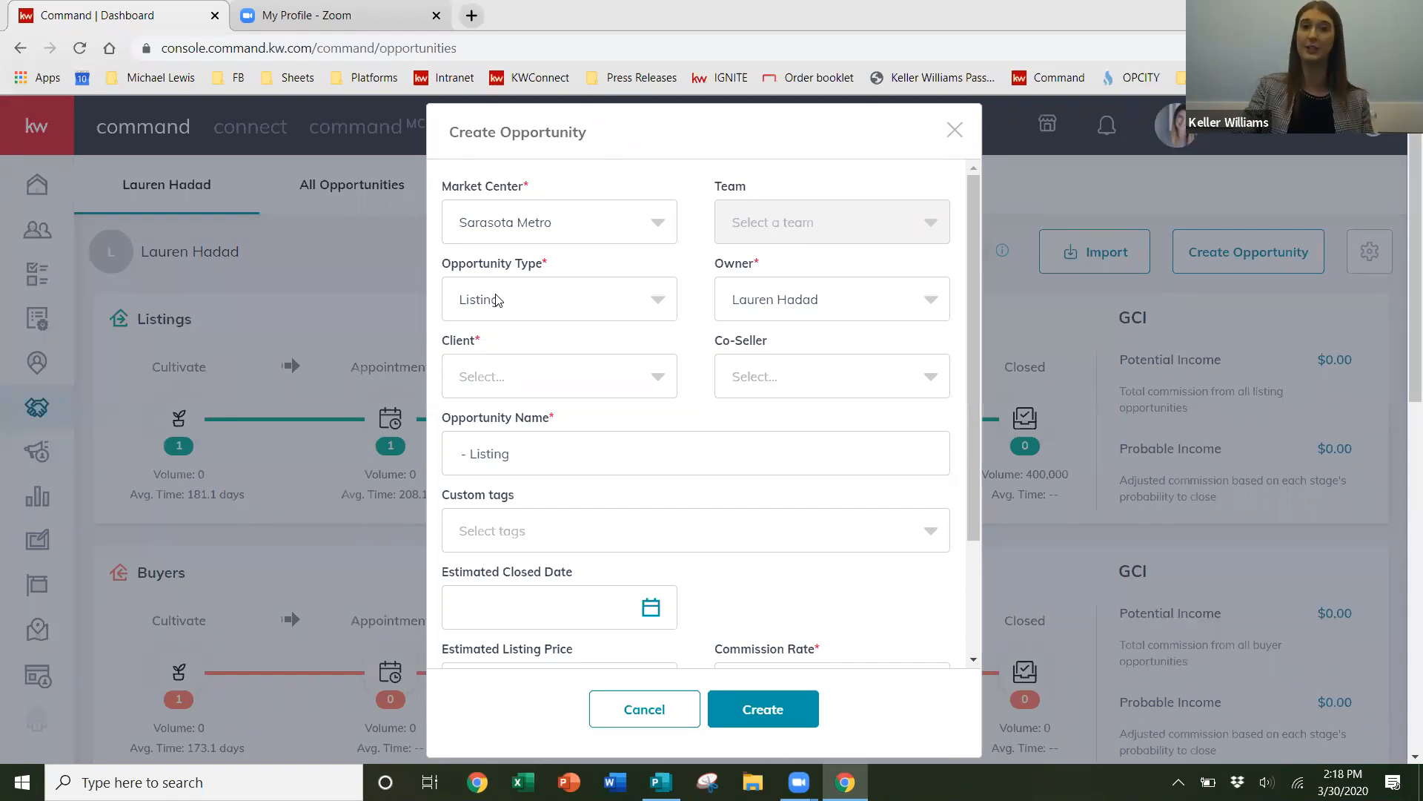
click(657, 304)
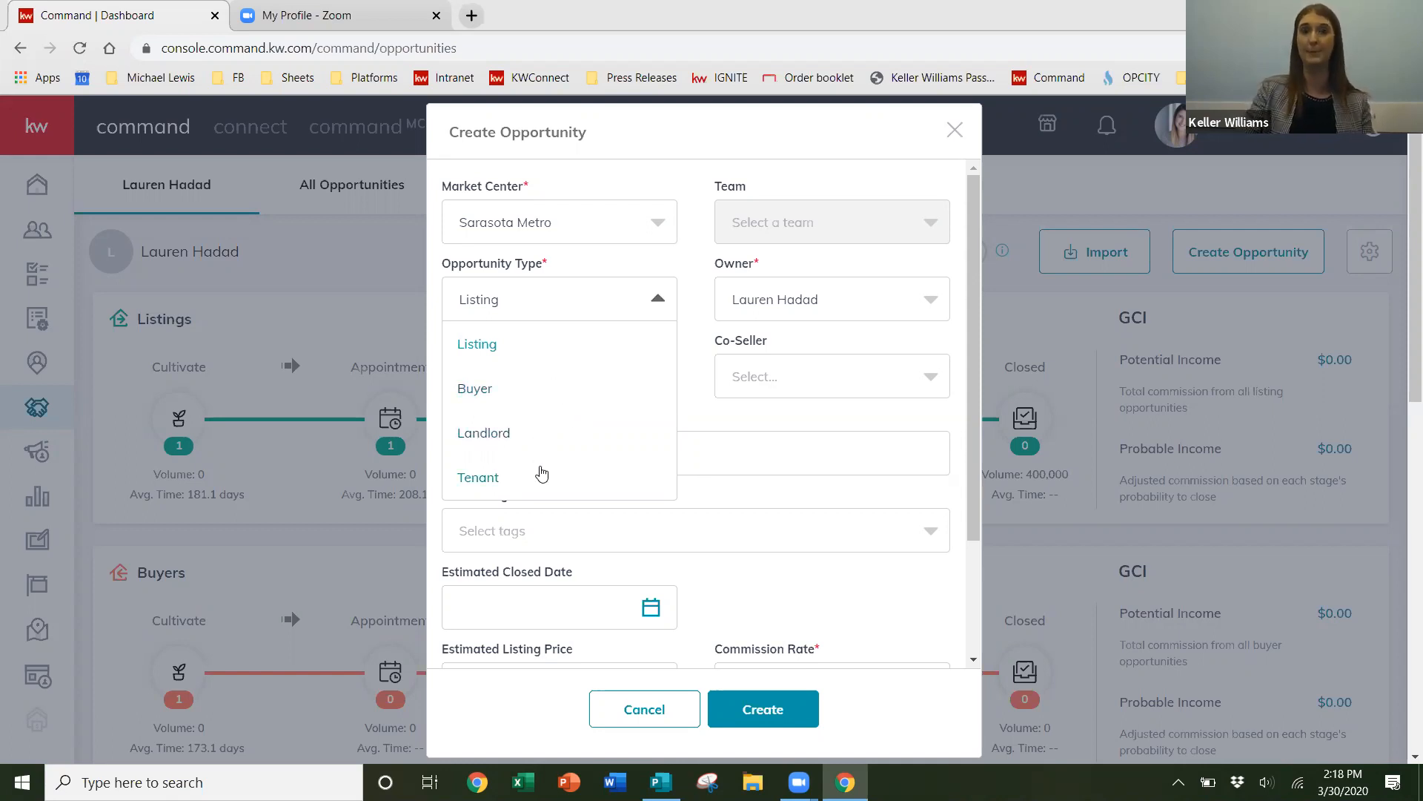
click(660, 299)
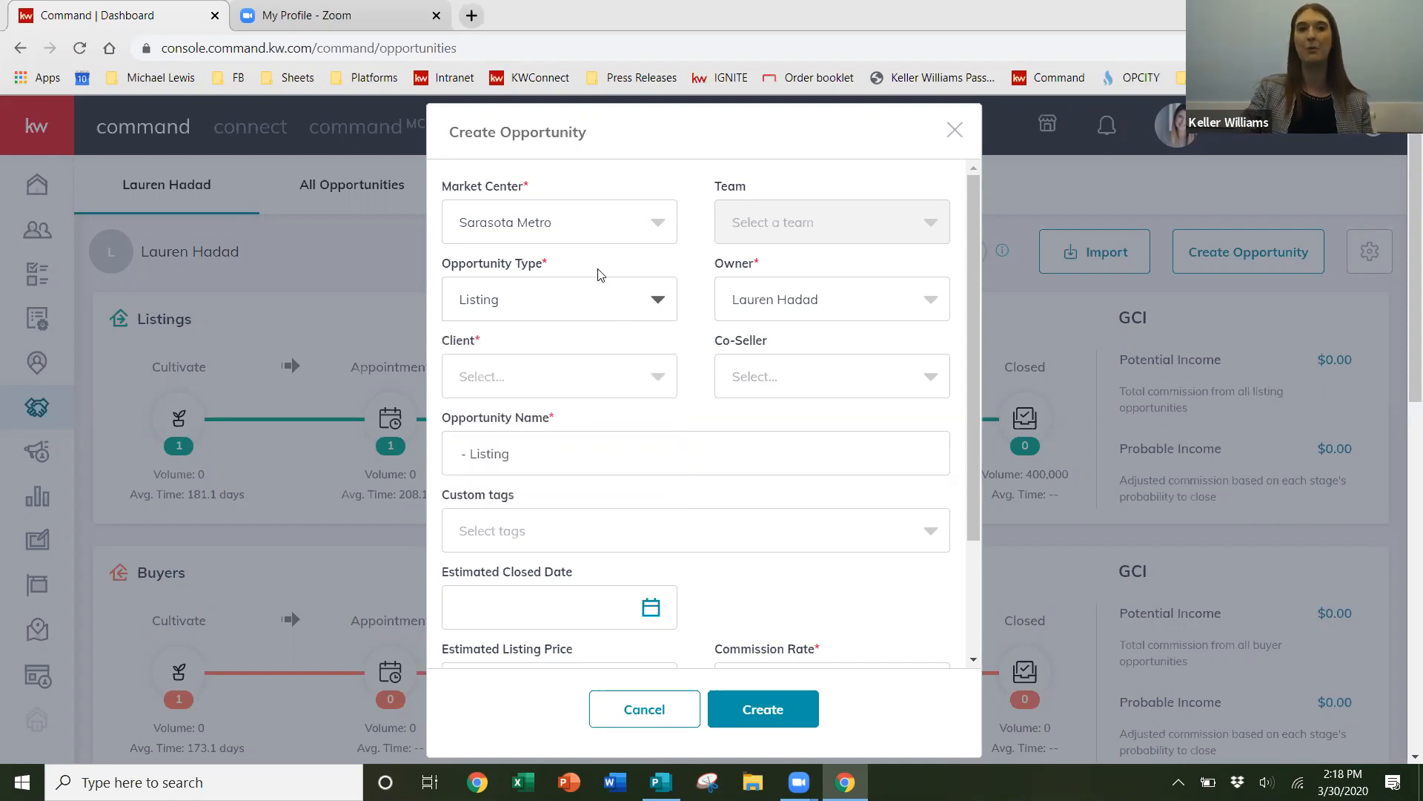
click(538, 390)
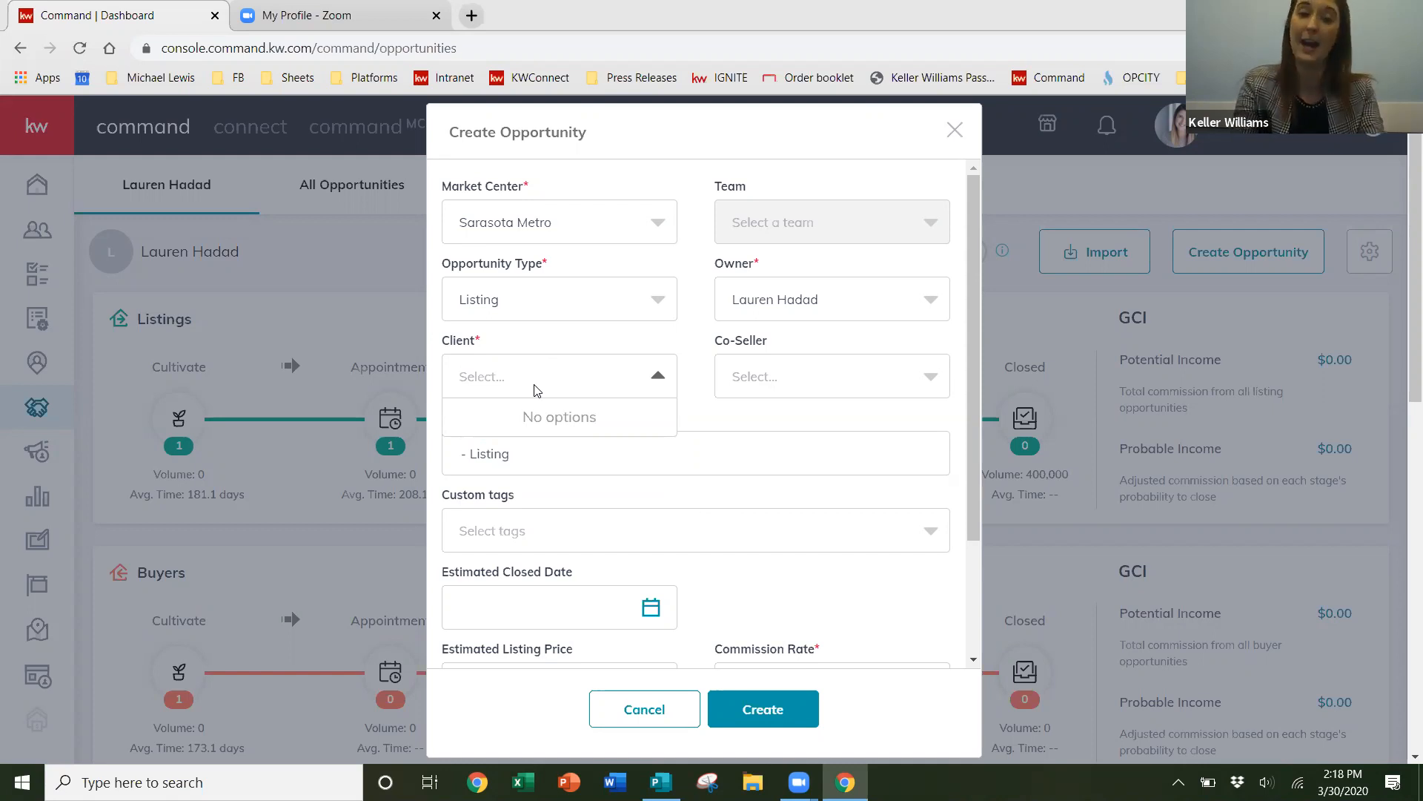
text(Gia)
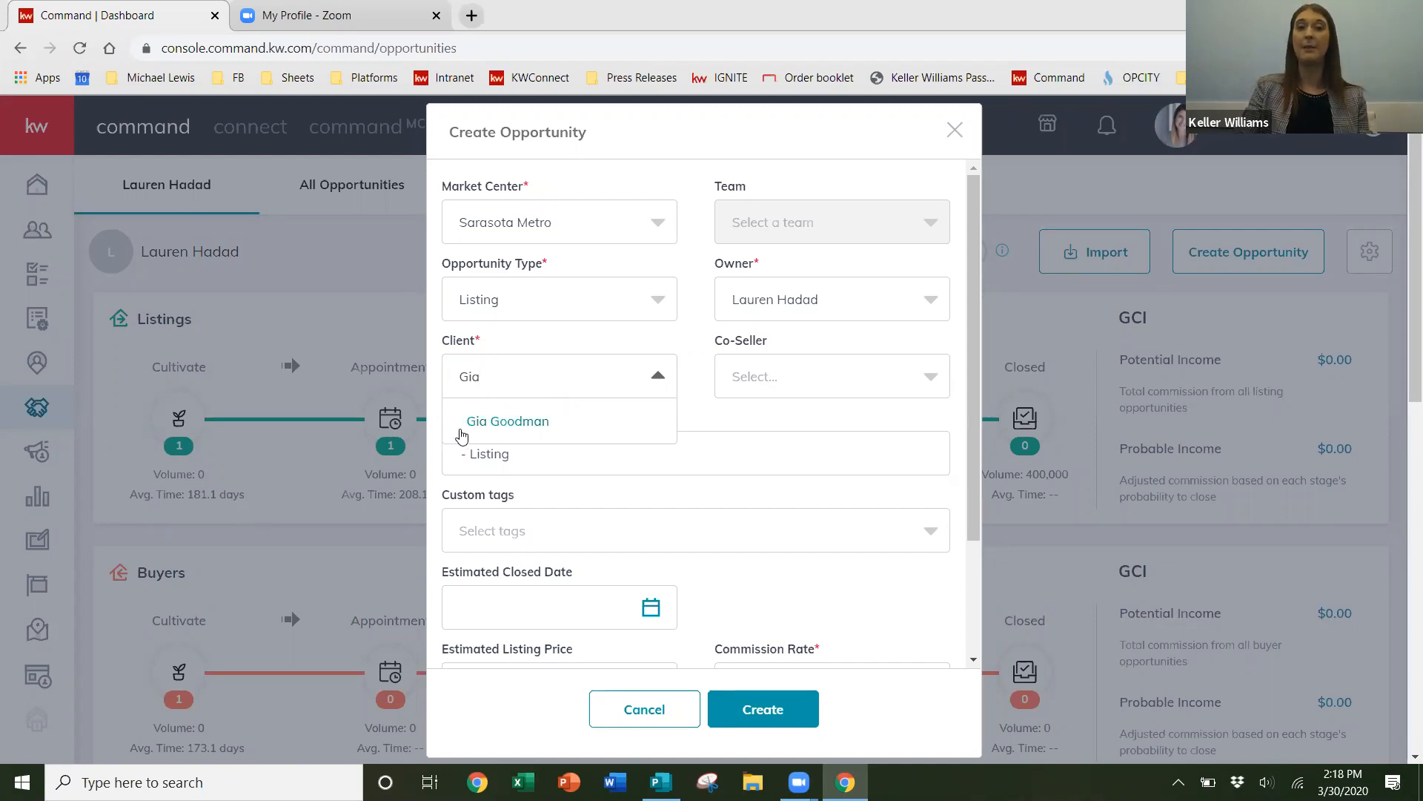
click(507, 428)
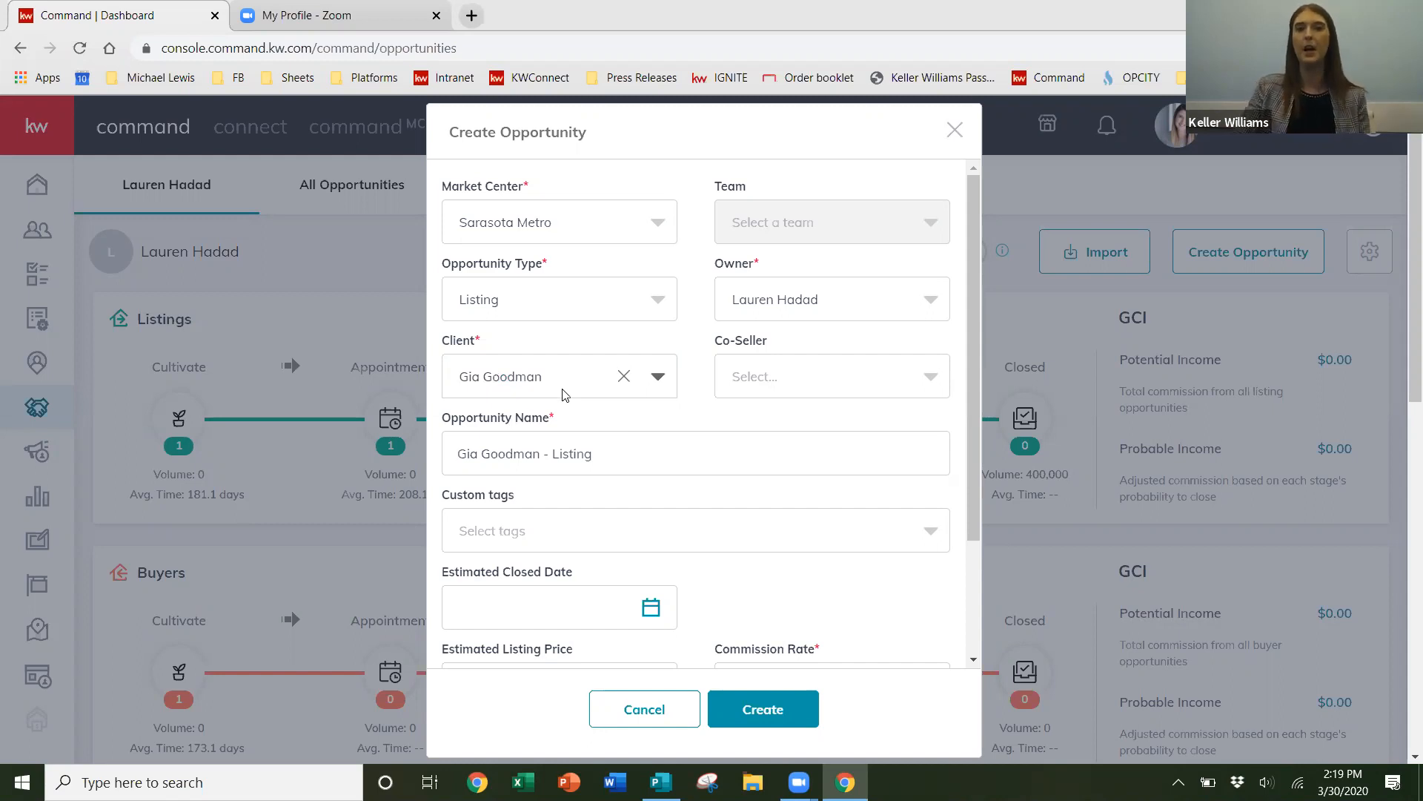
- Set the opportunity phase to Active and stage to Negotiations, then close the form without creating it
scroll(519, 378, down, 1)
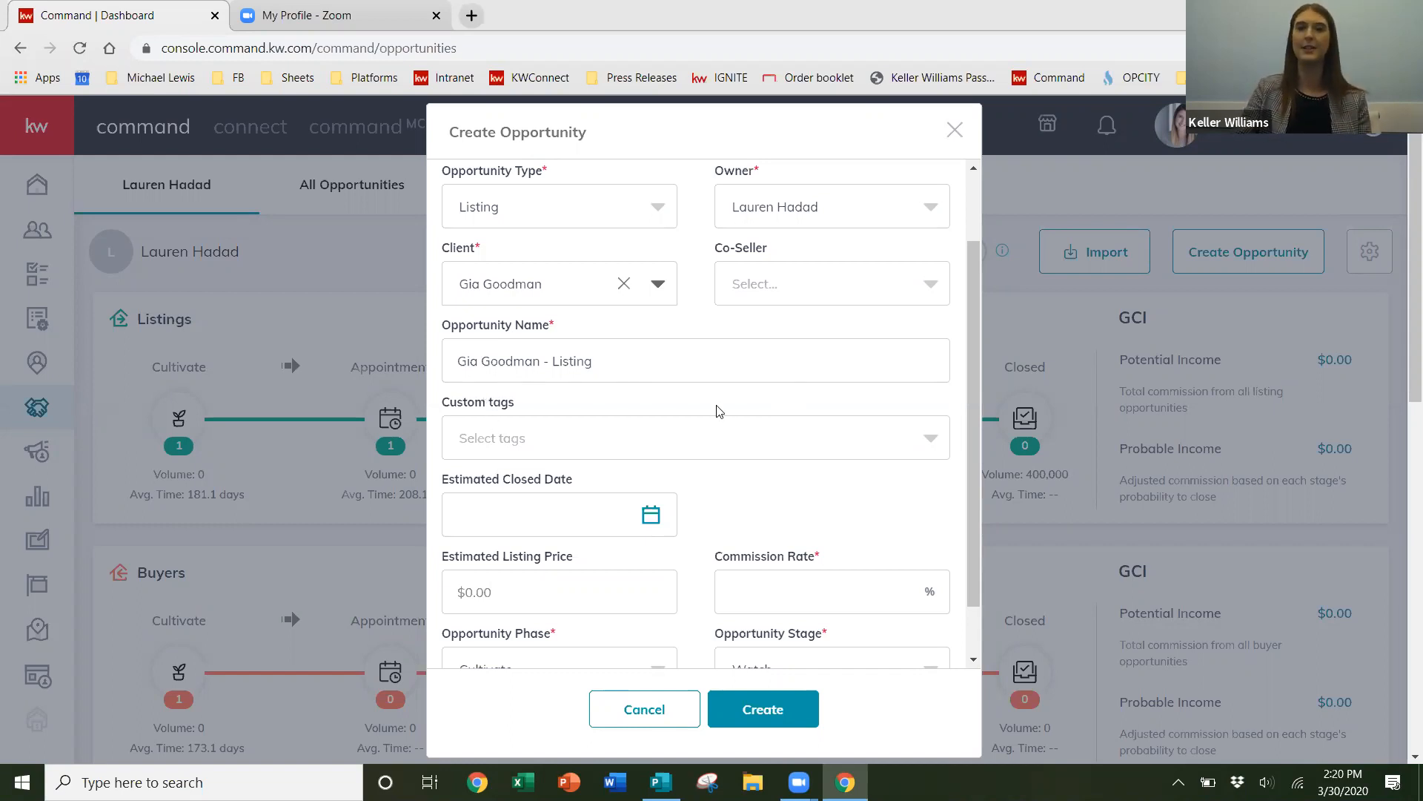
scroll(714, 424, down, 1)
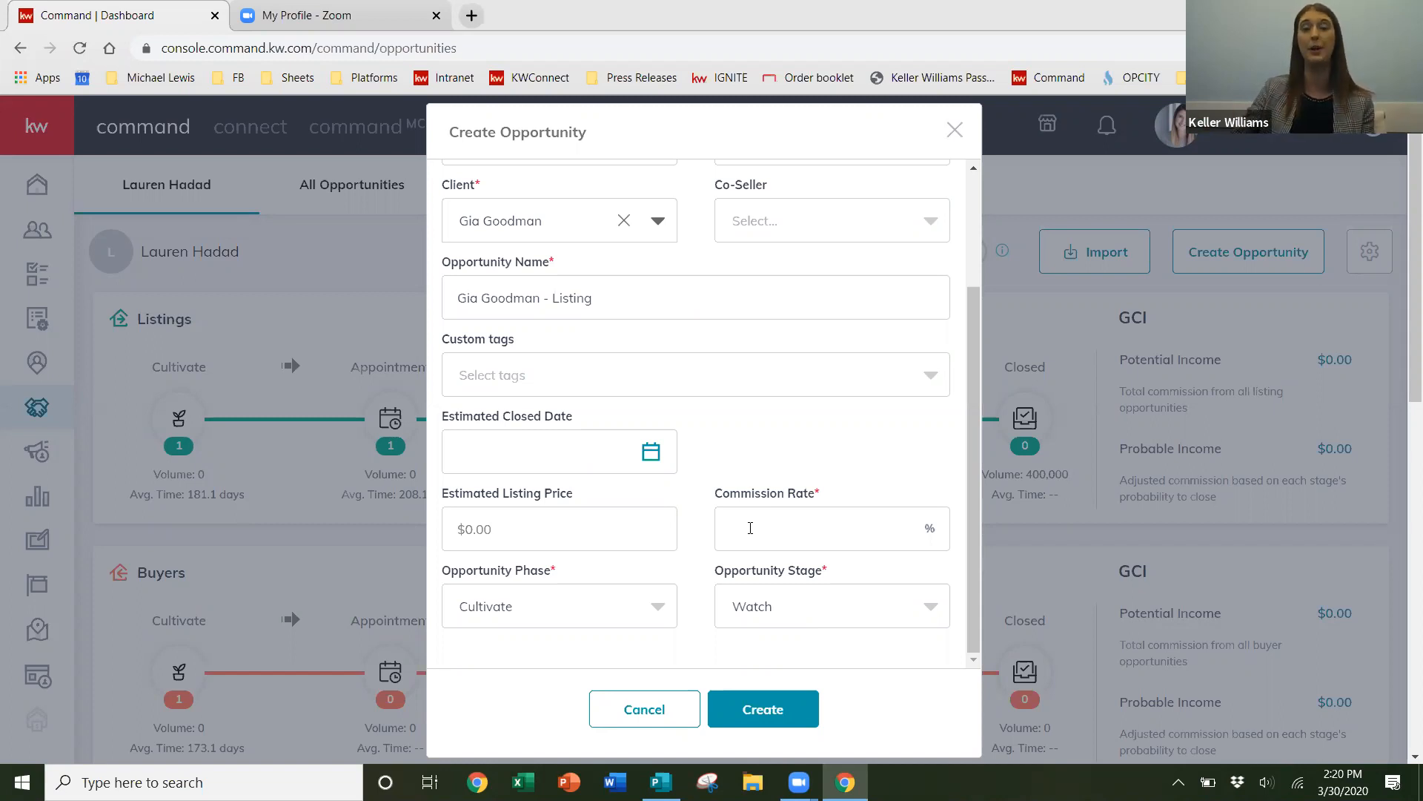
click(750, 527)
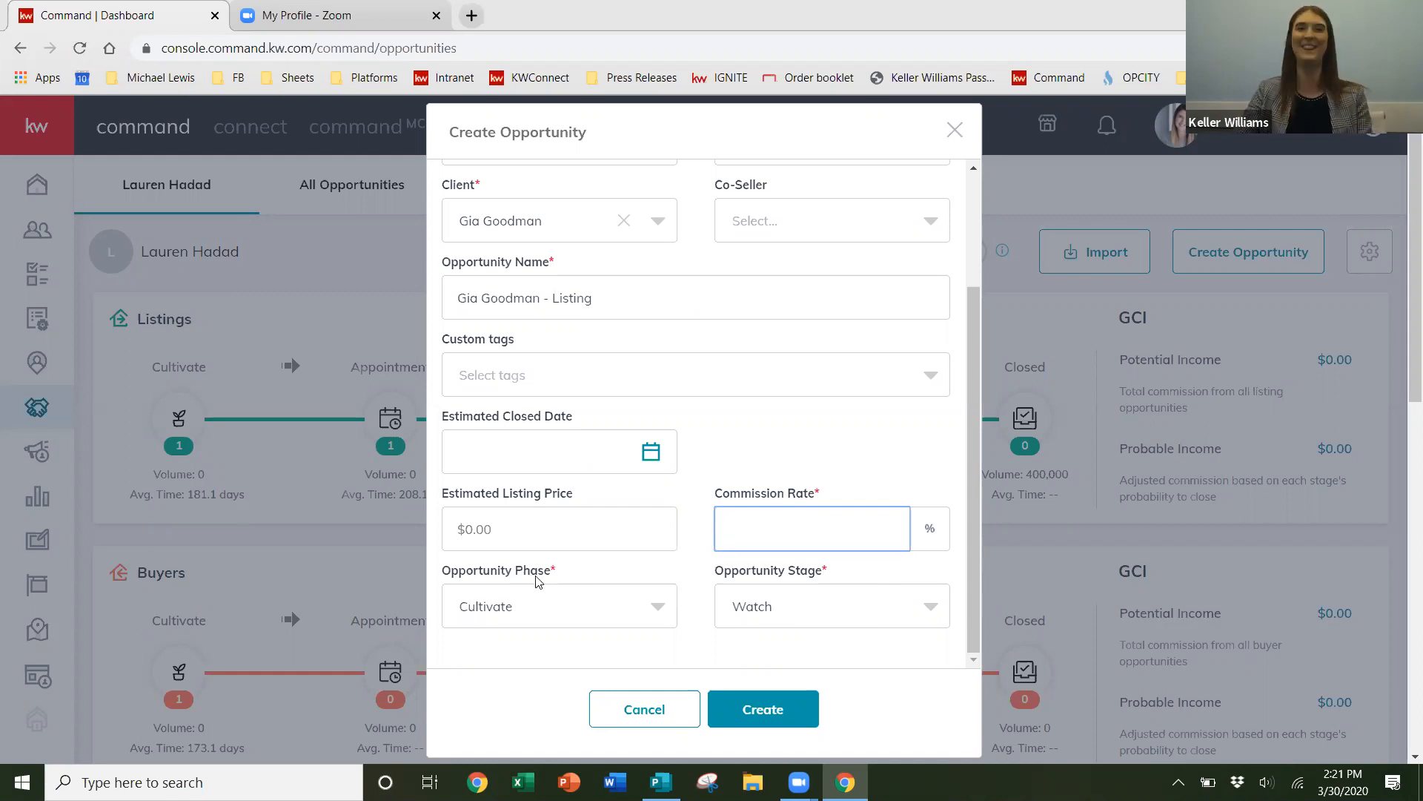
click(598, 620)
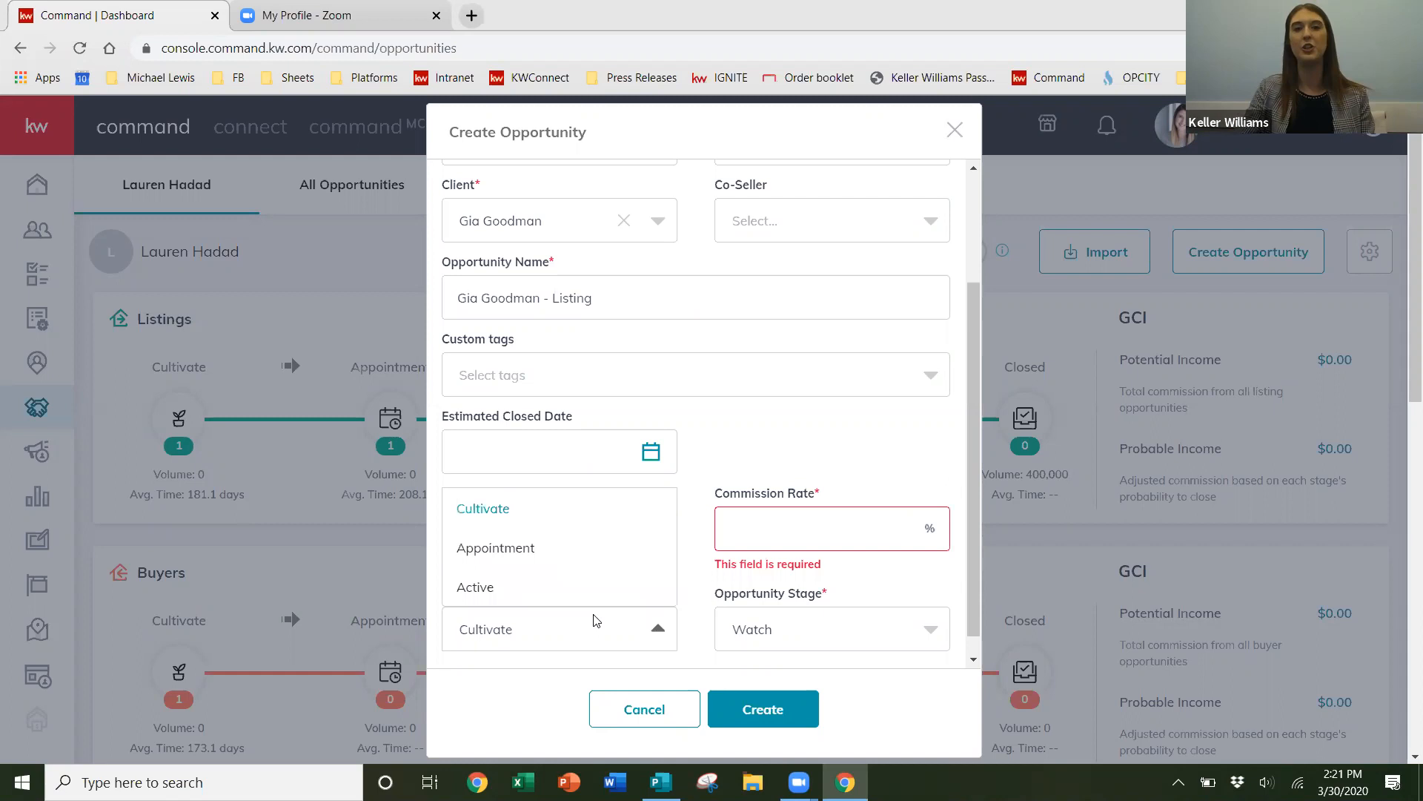
click(552, 590)
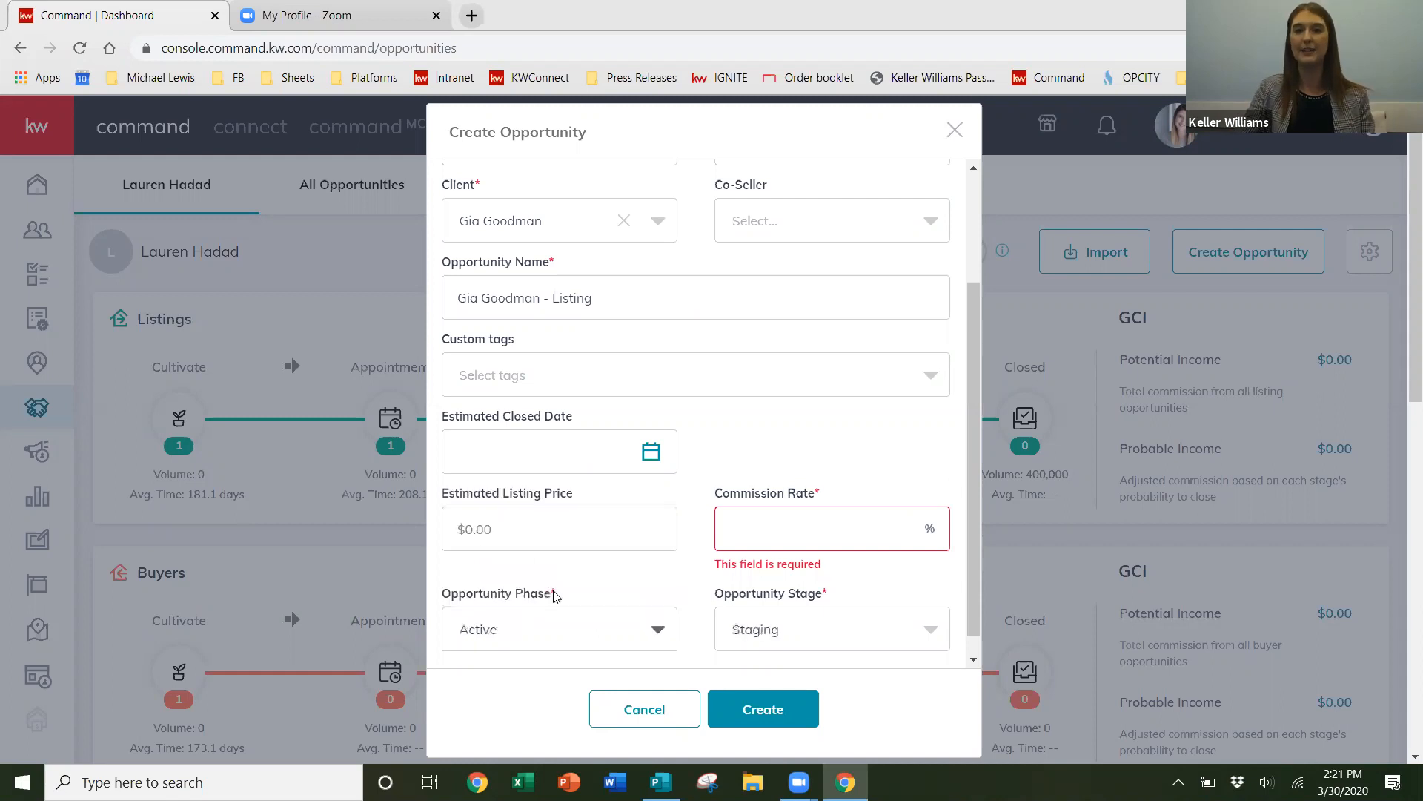
click(831, 630)
click(775, 562)
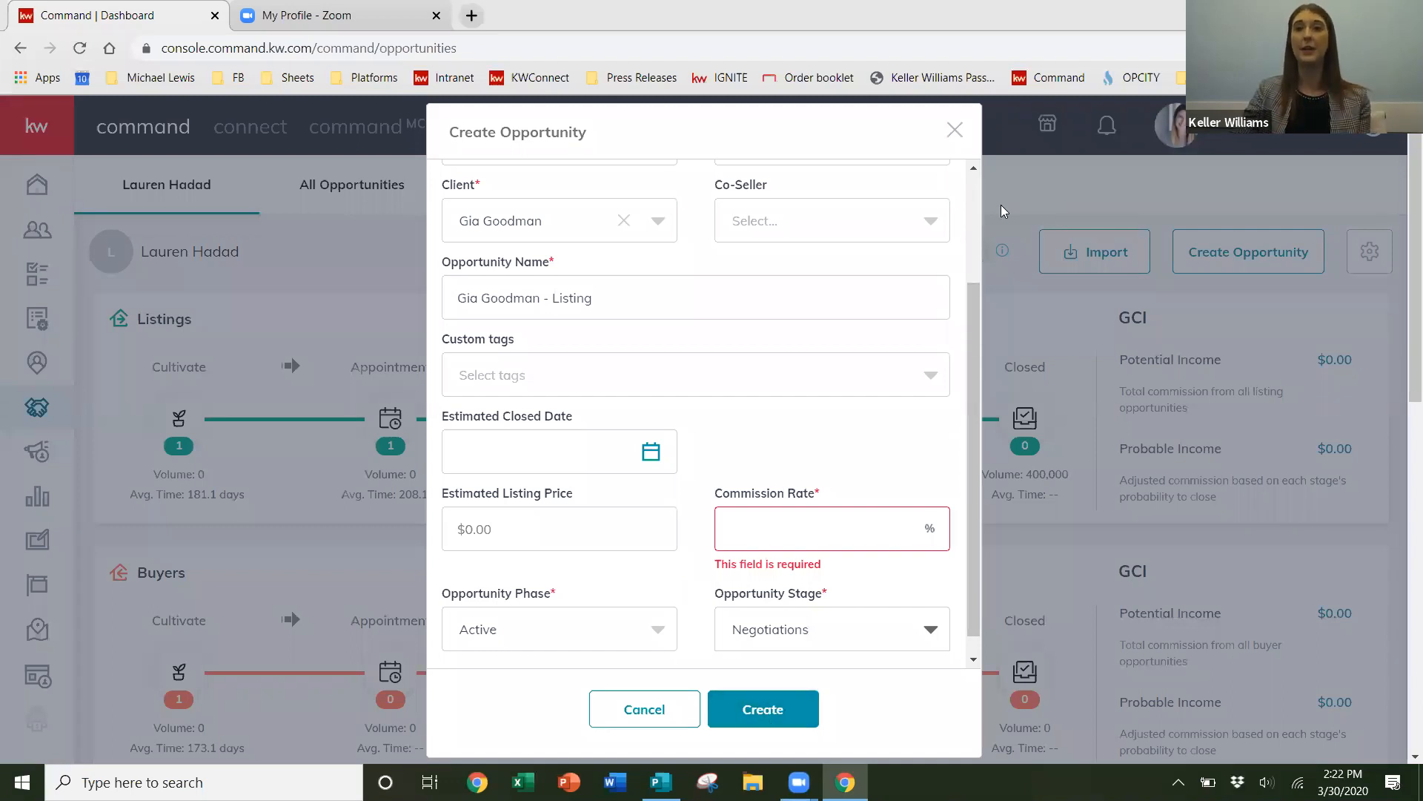
click(955, 130)
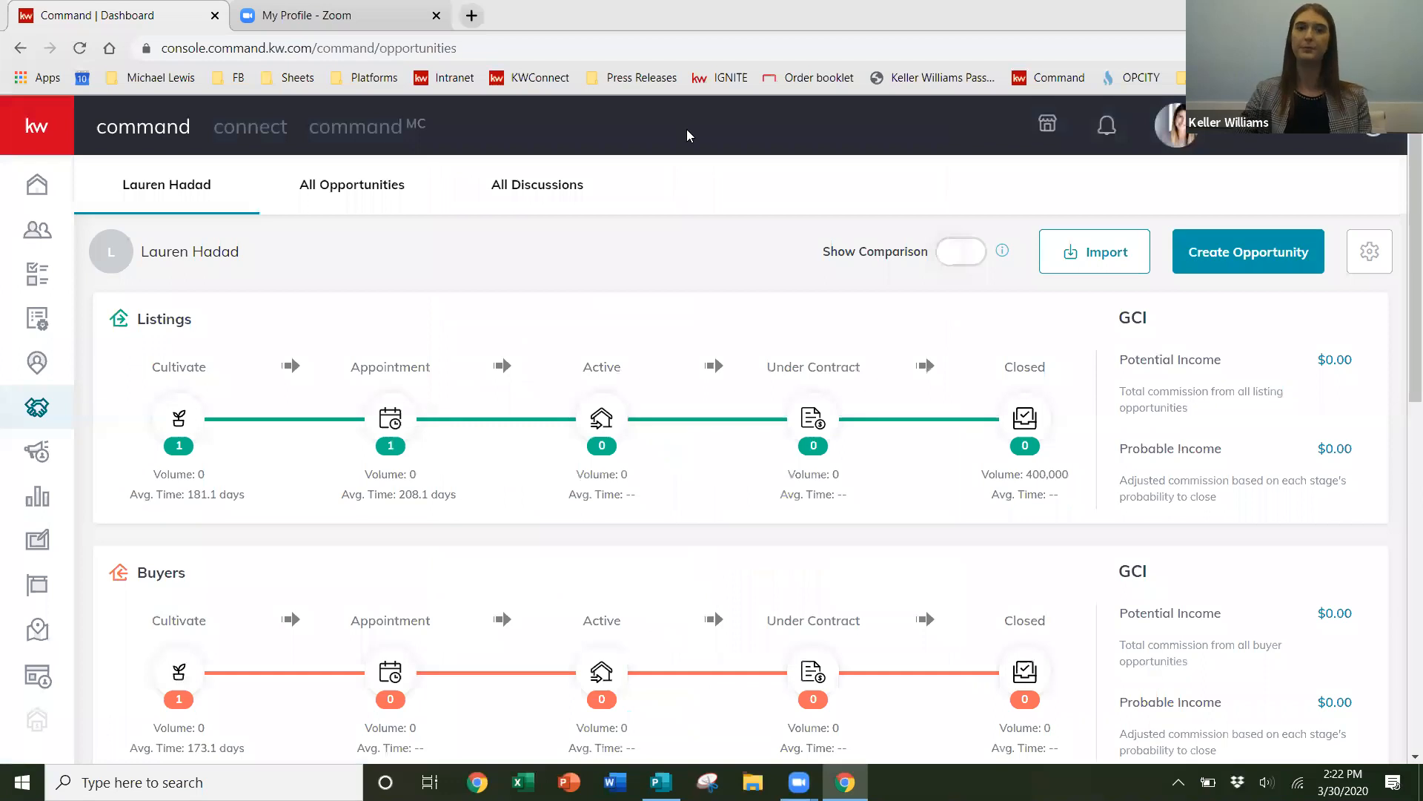
click(343, 186)
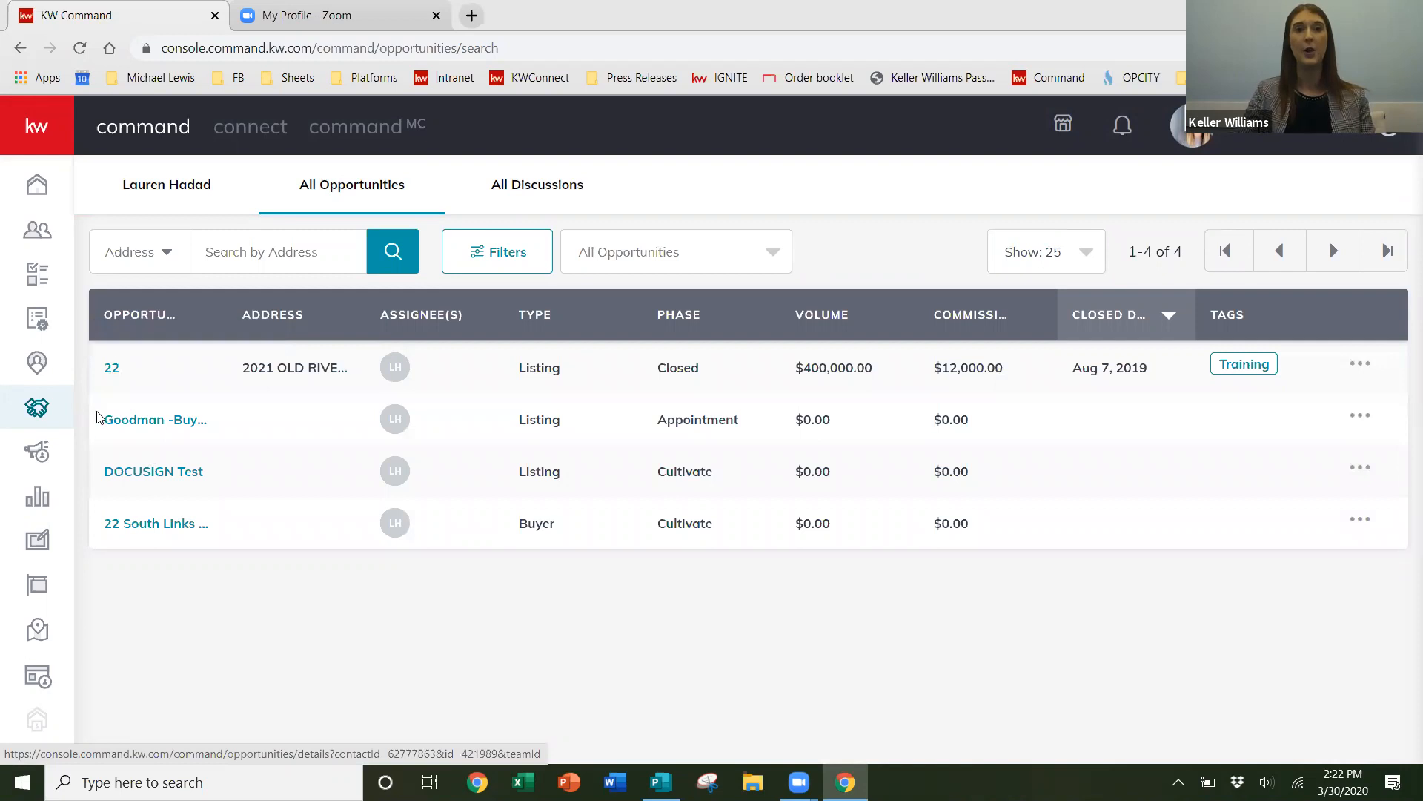
click(113, 371)
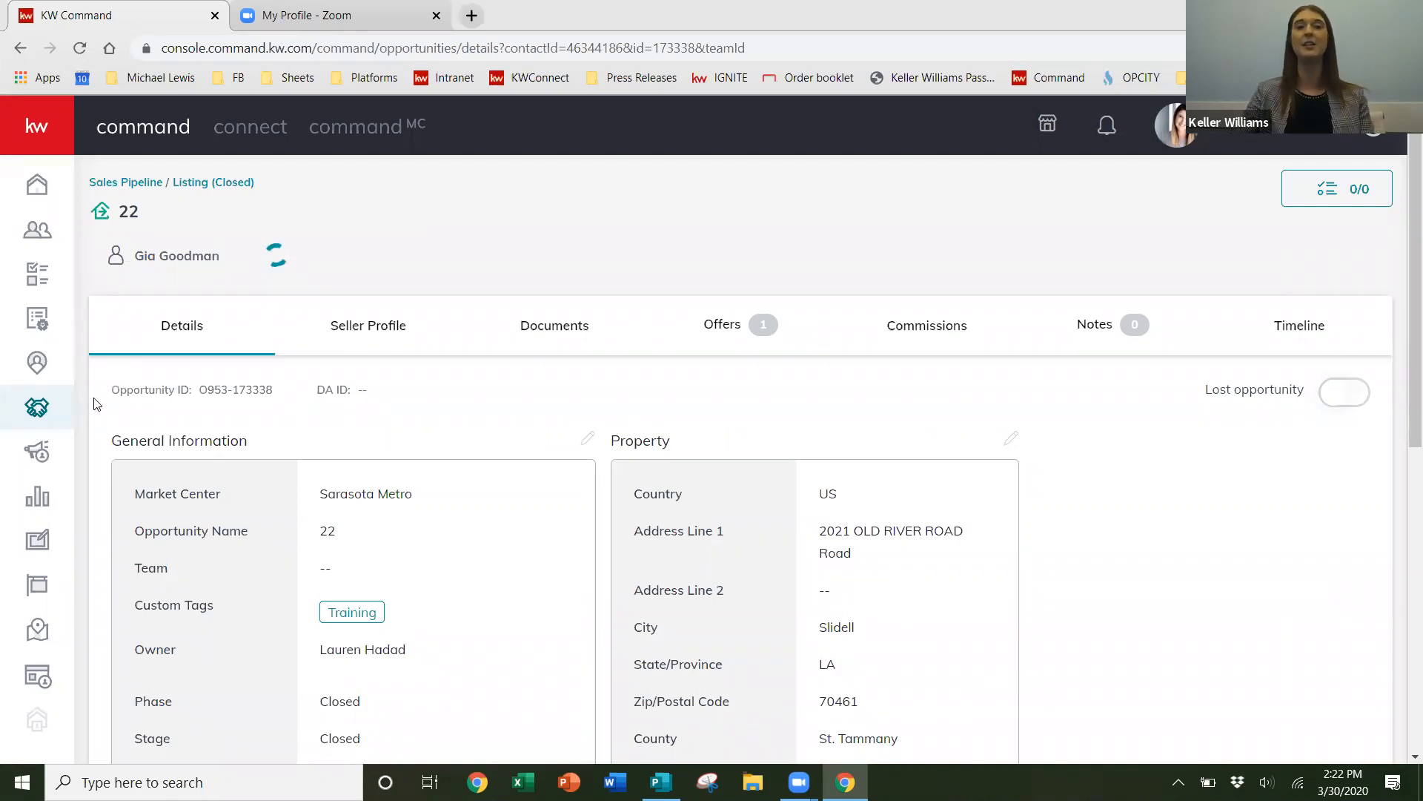
click(587, 439)
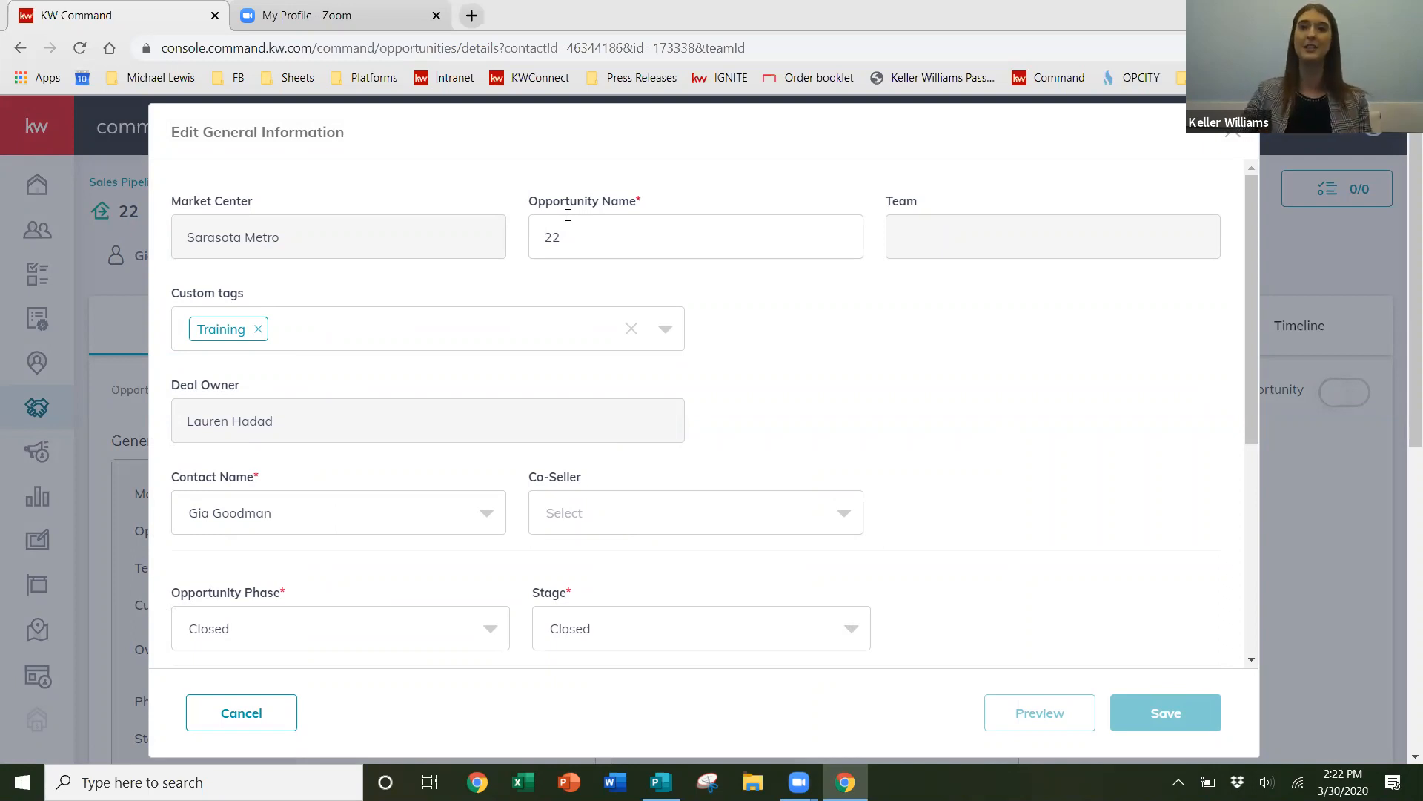
click(1234, 133)
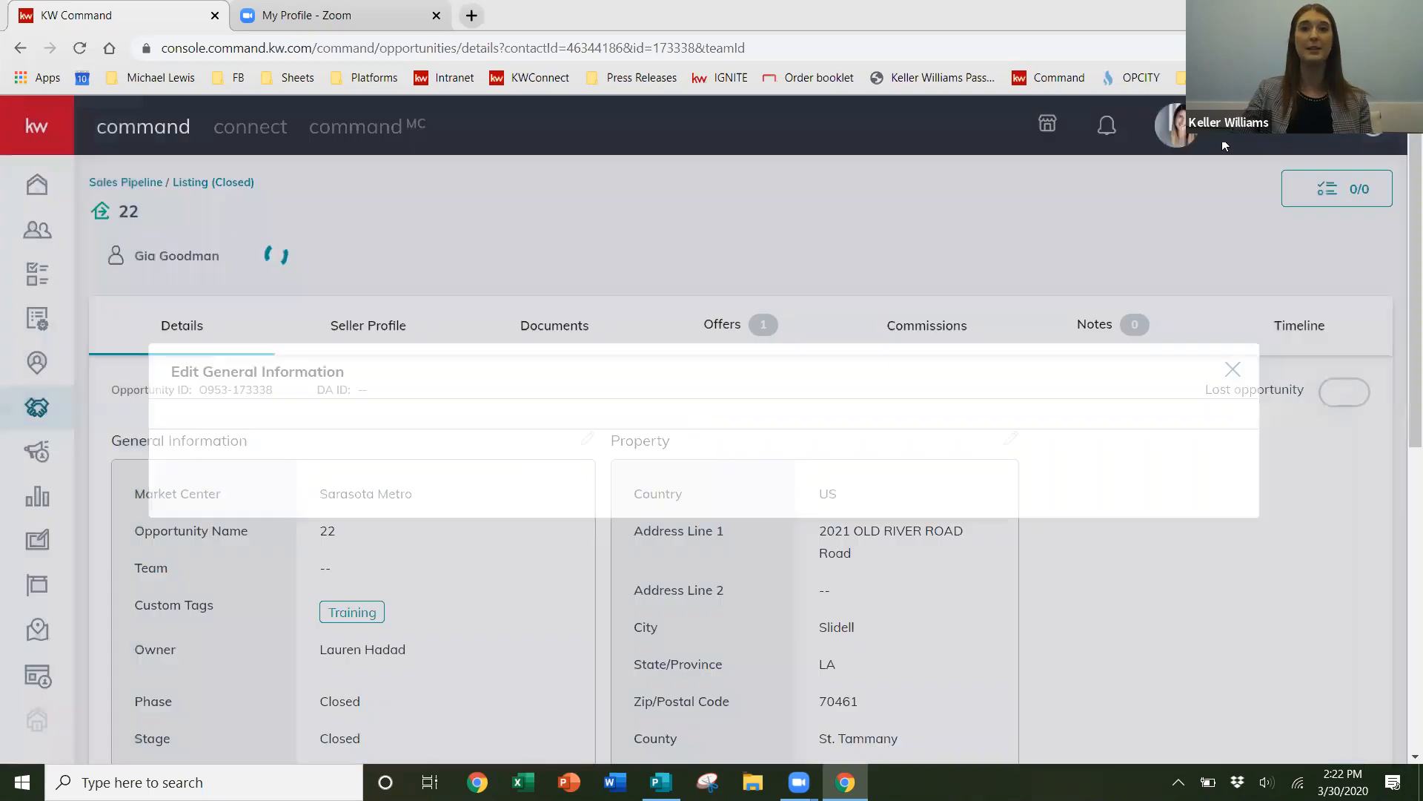
click(588, 440)
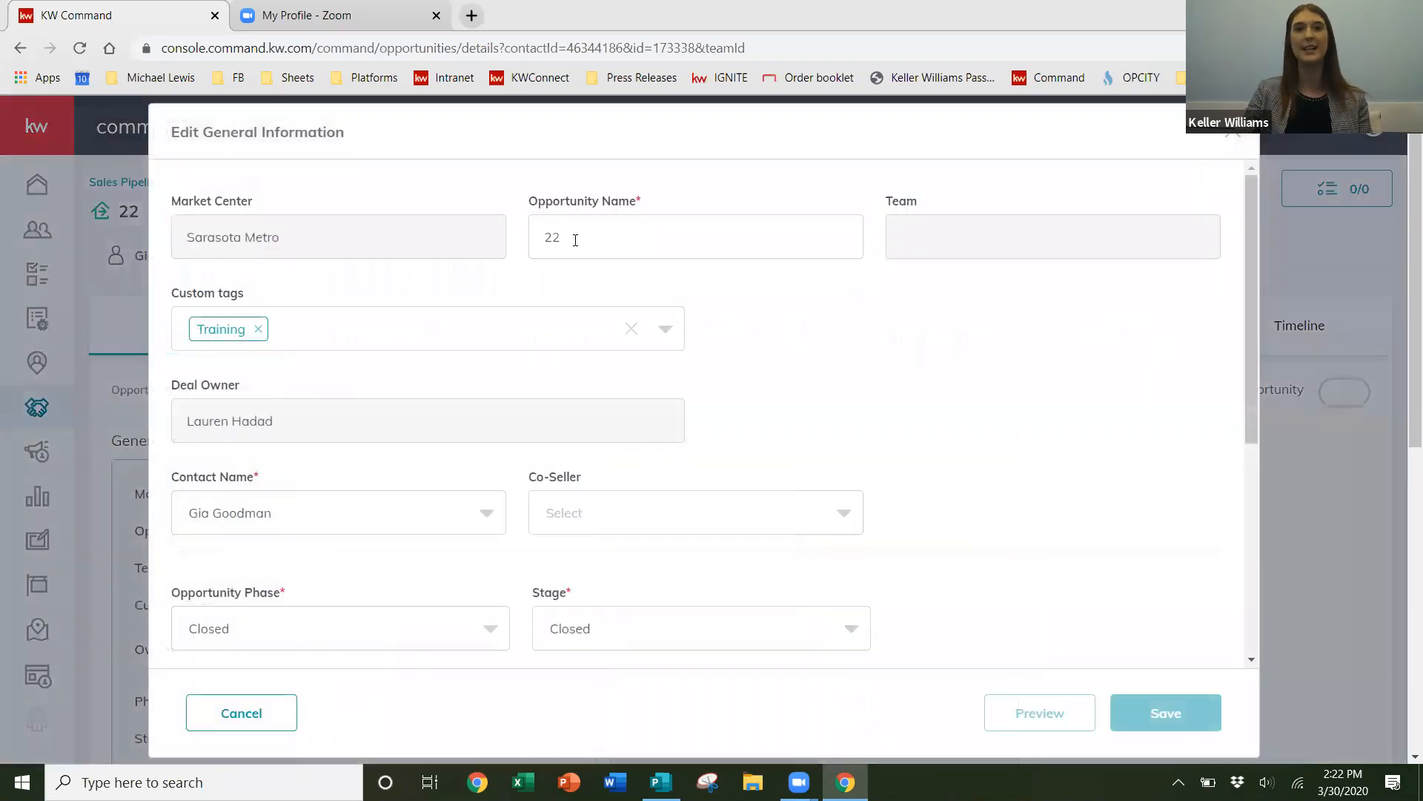
click(750, 237)
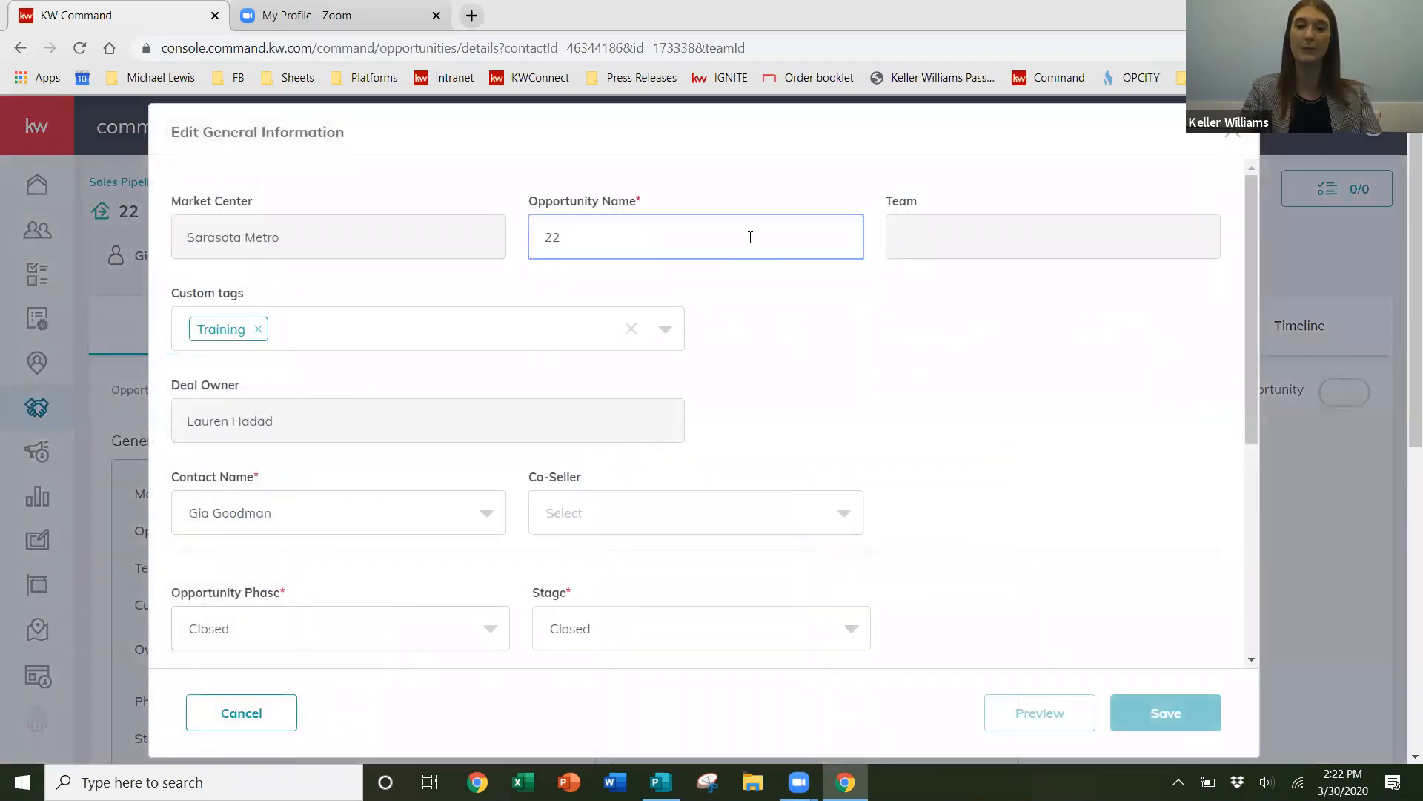
text(Lin)
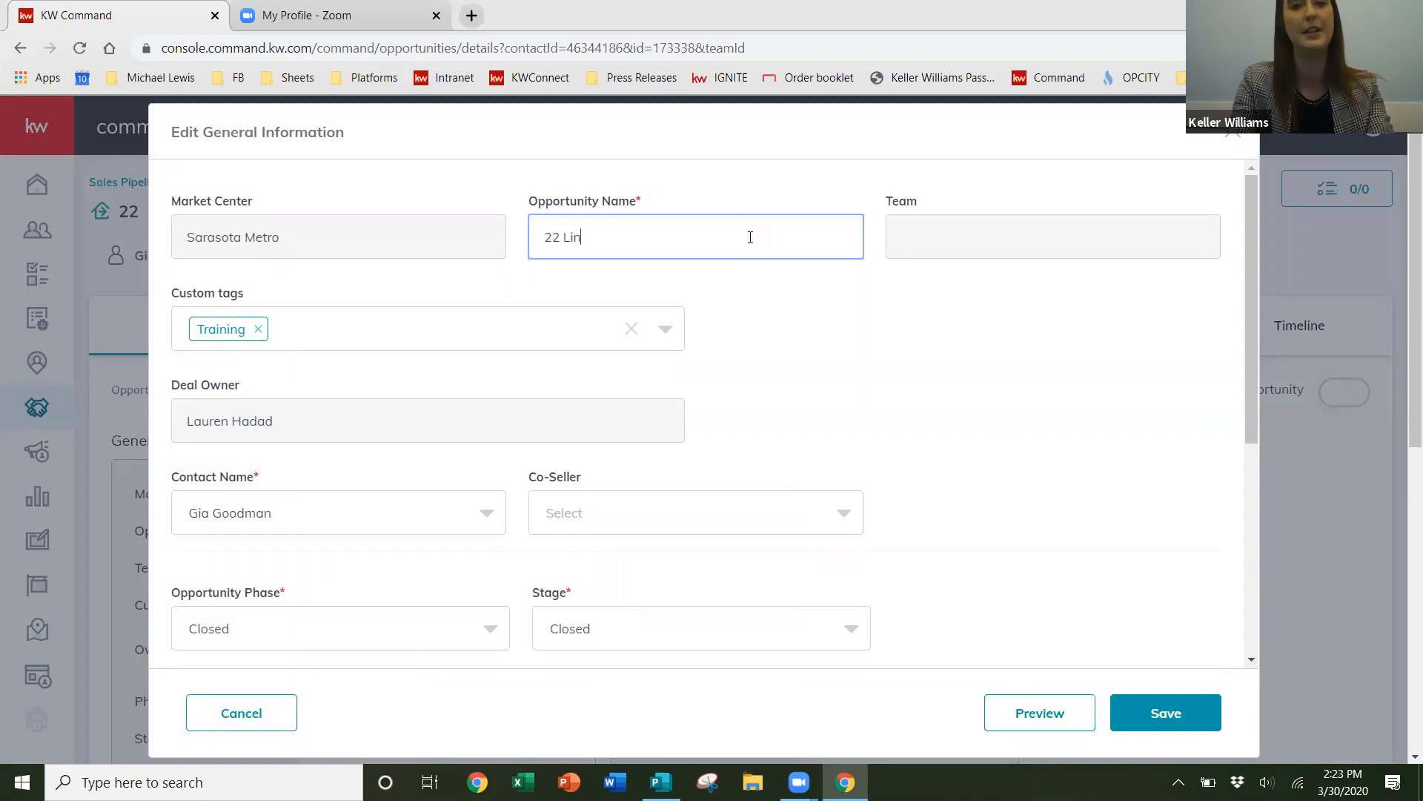
text(ks Ave)
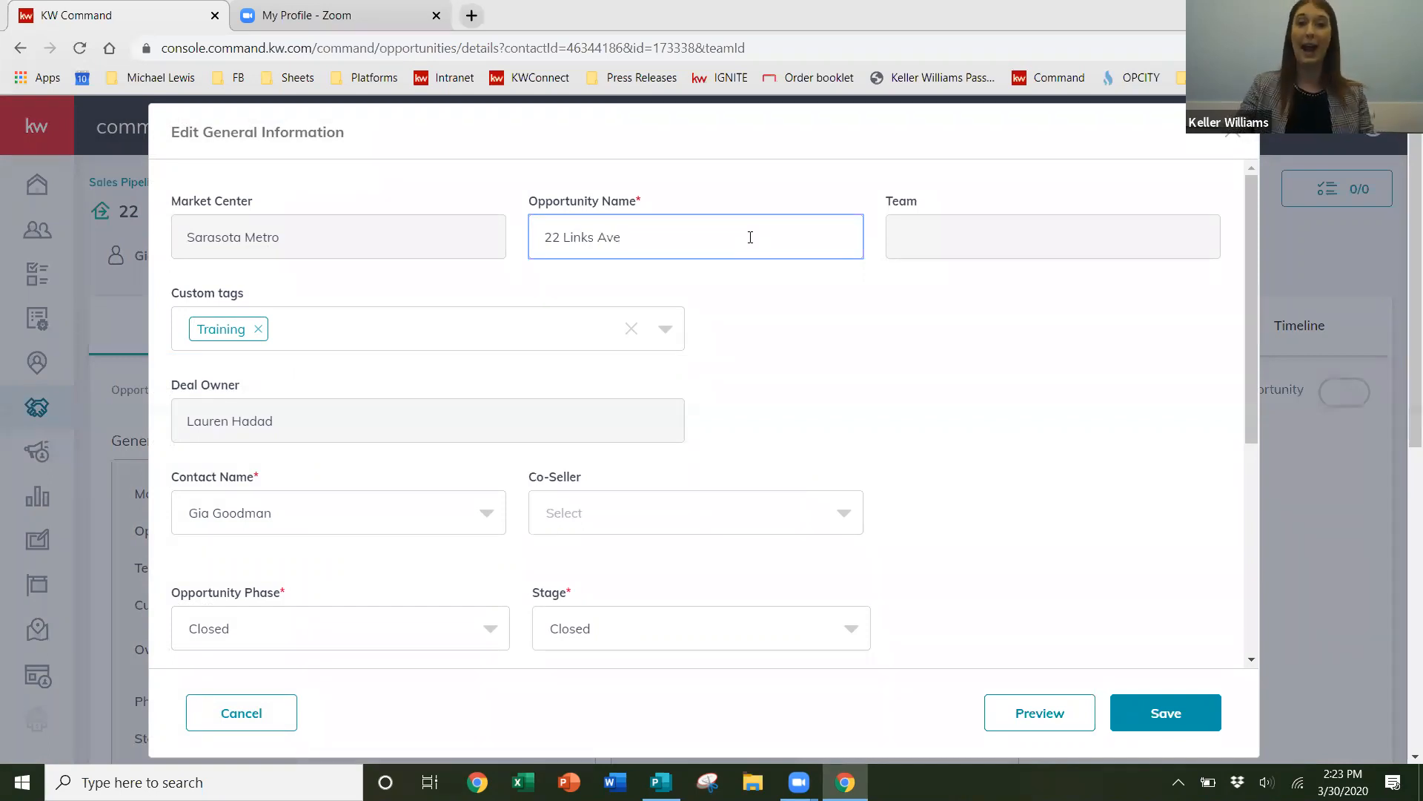
click(1157, 712)
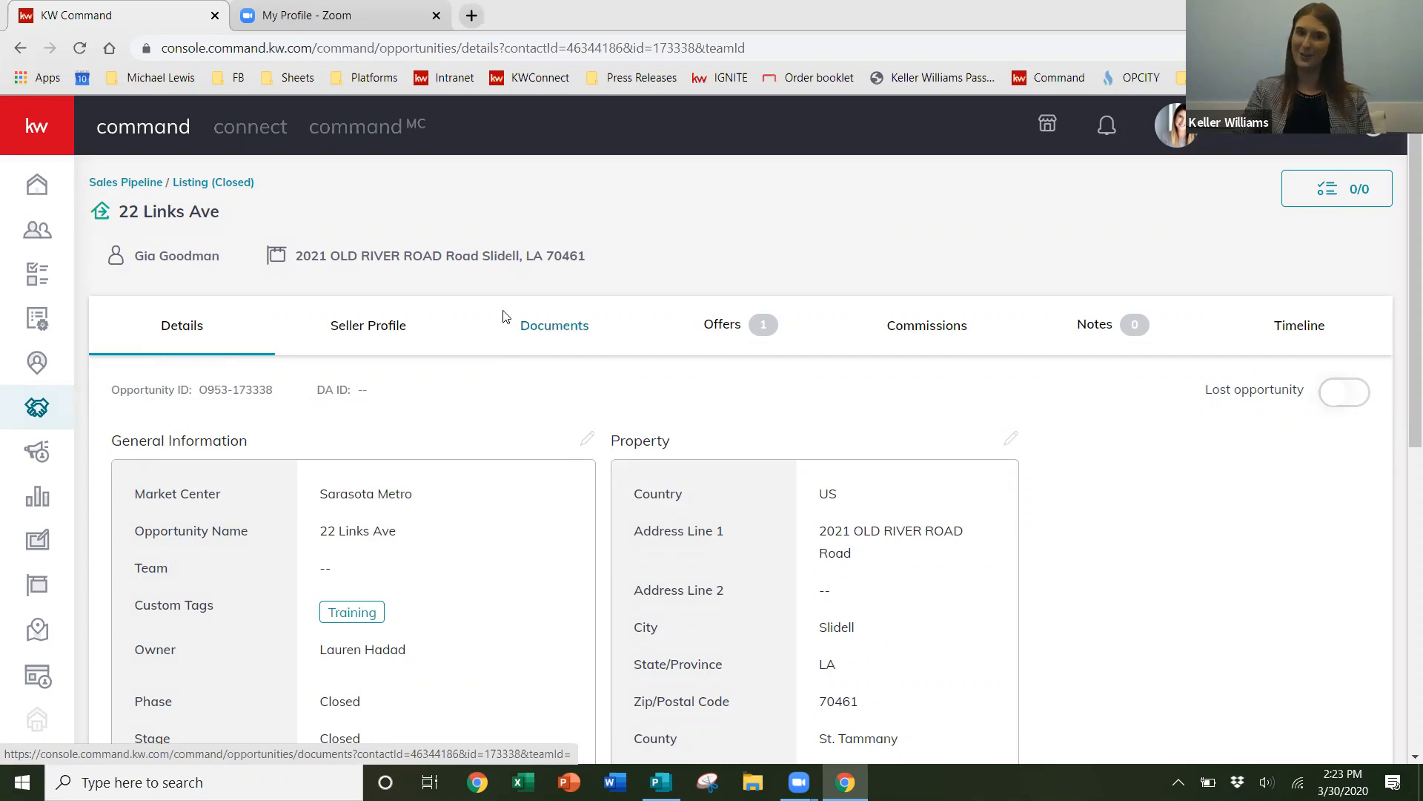
- Open the opportunity's Documents tab and review the Listed checklist of required documents
click(572, 337)
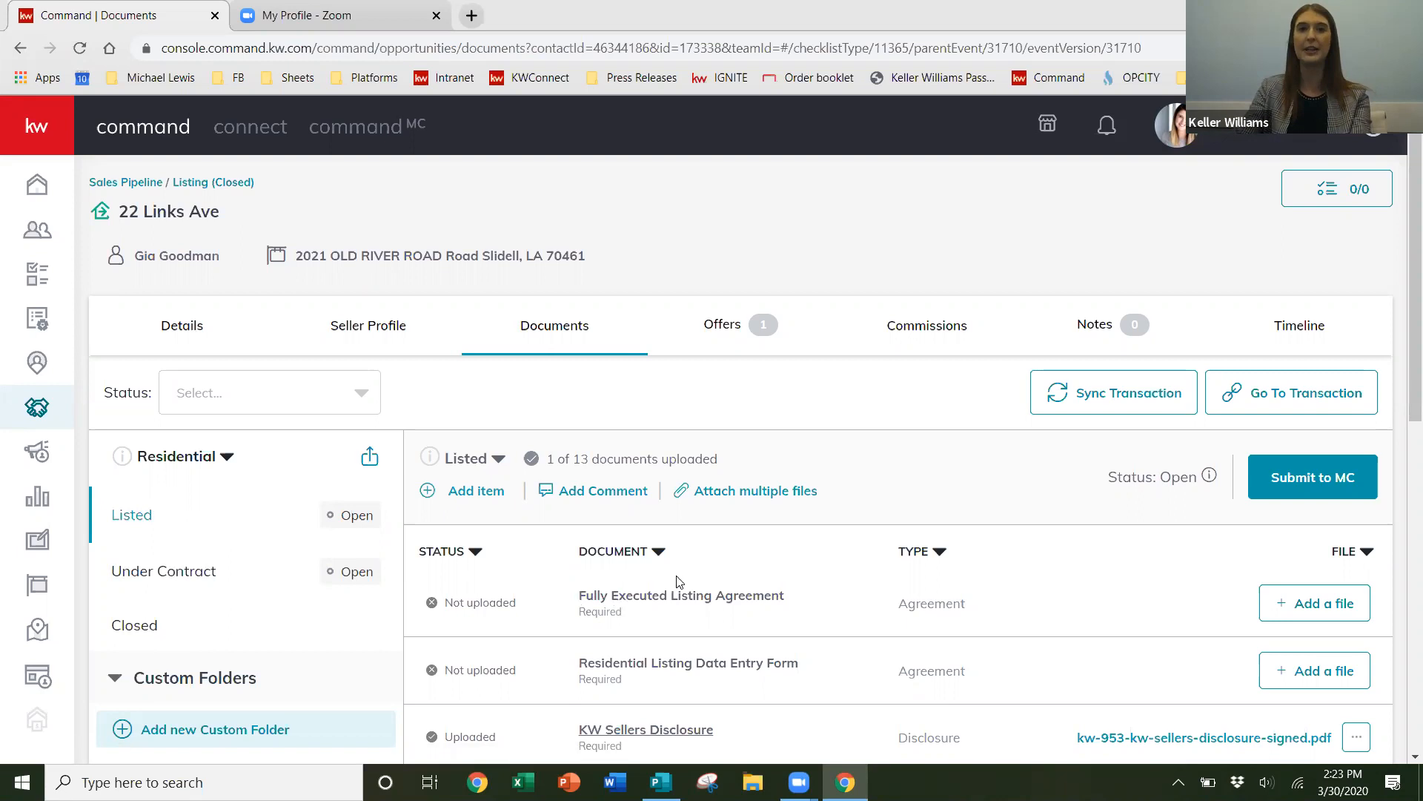
scroll(743, 552, down, 1)
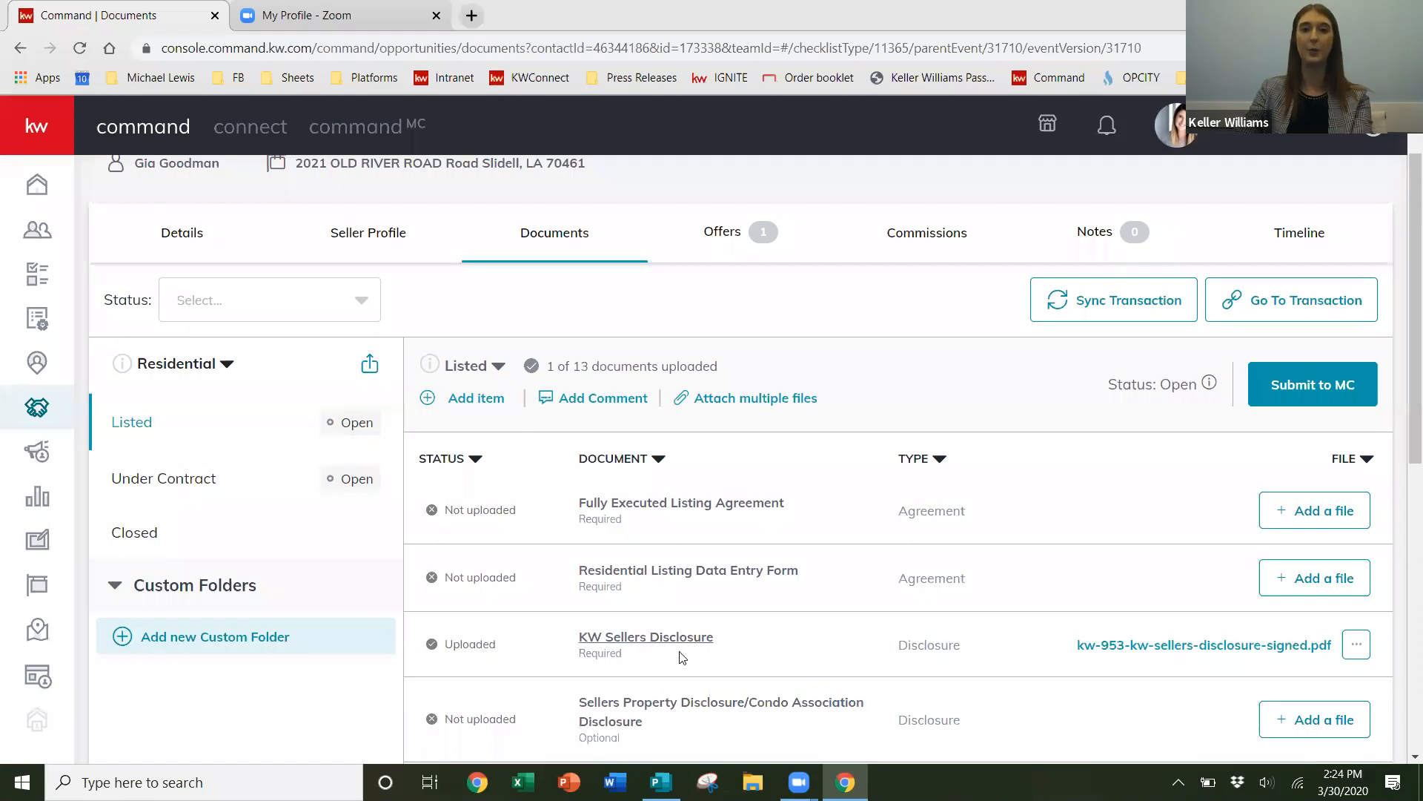
scroll(768, 645, down, 2)
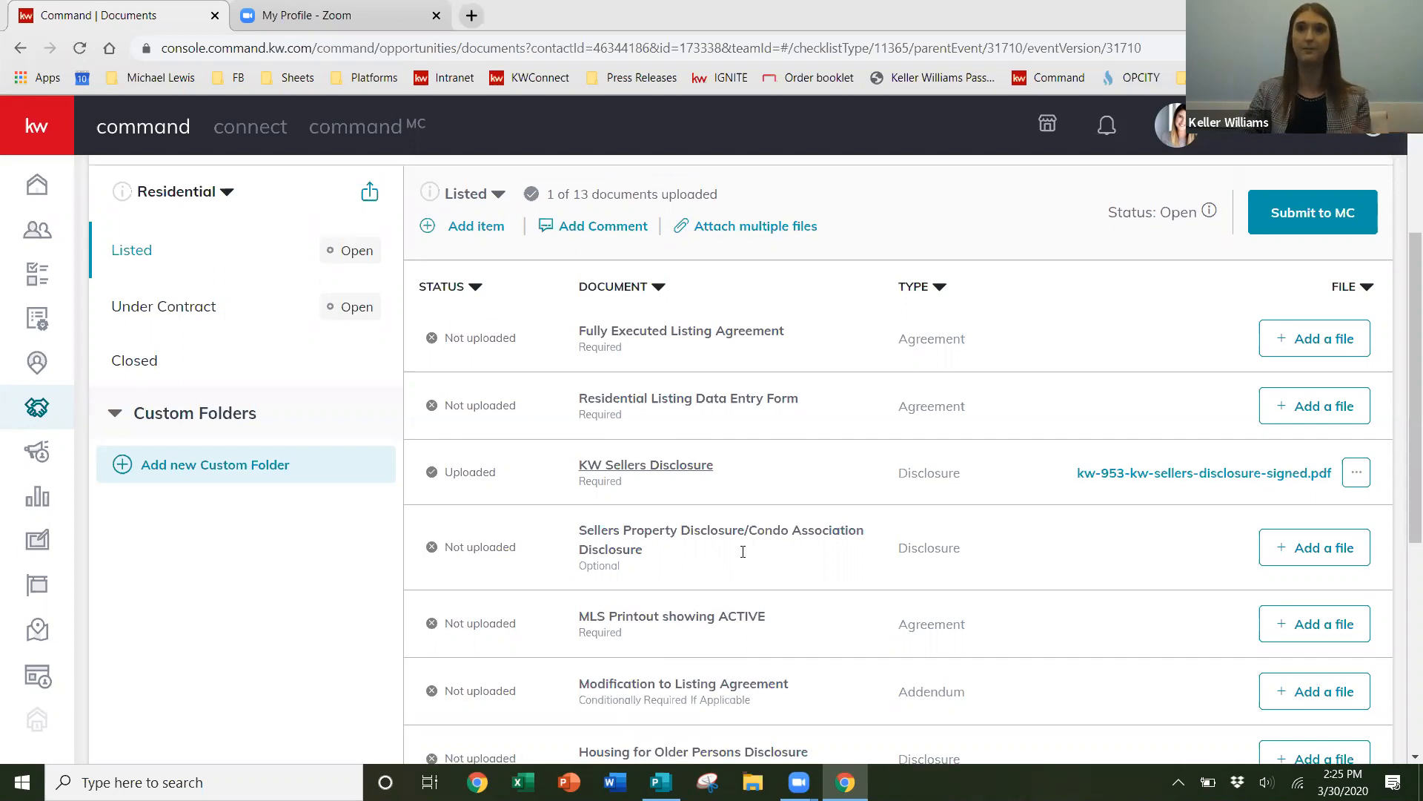
scroll(745, 559, up, 3)
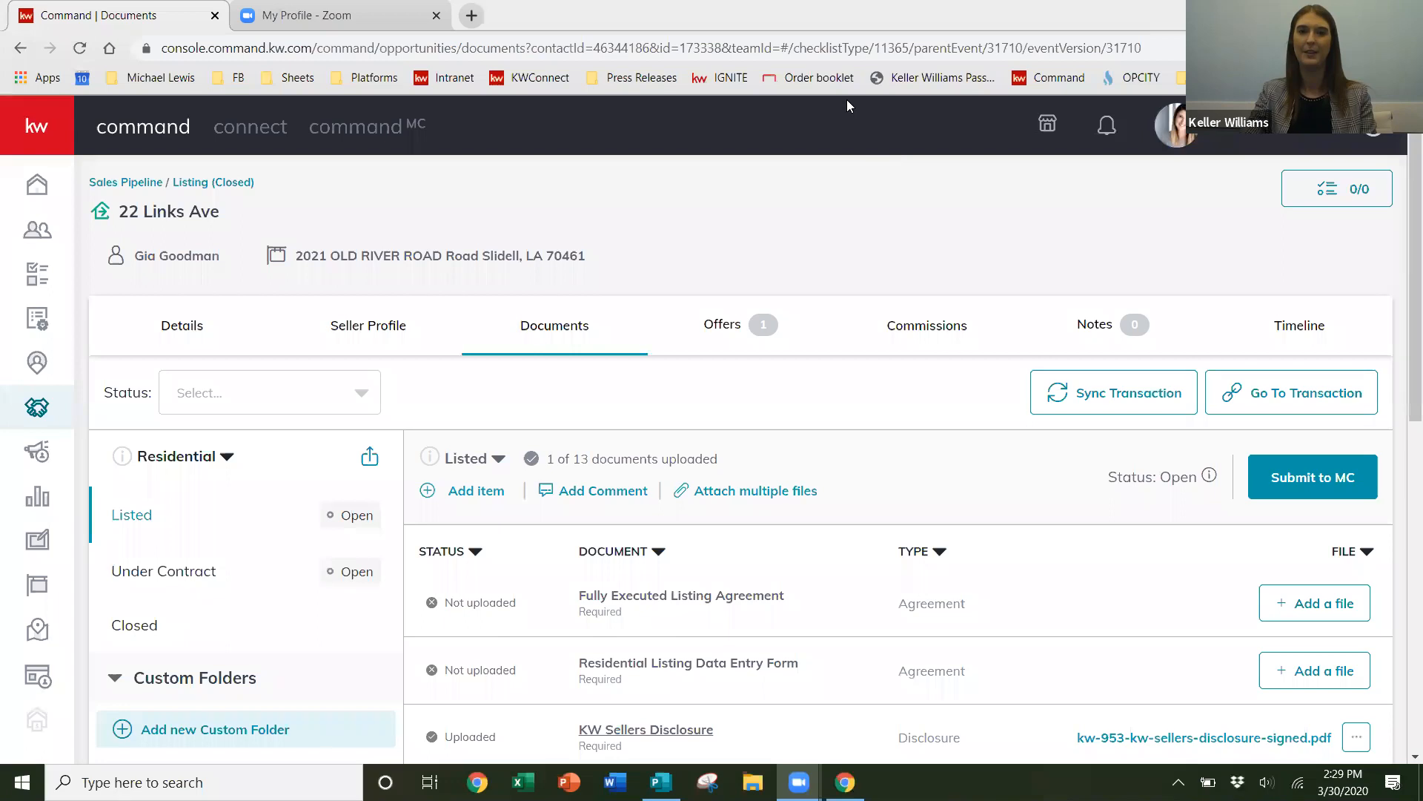
key(alt+q)
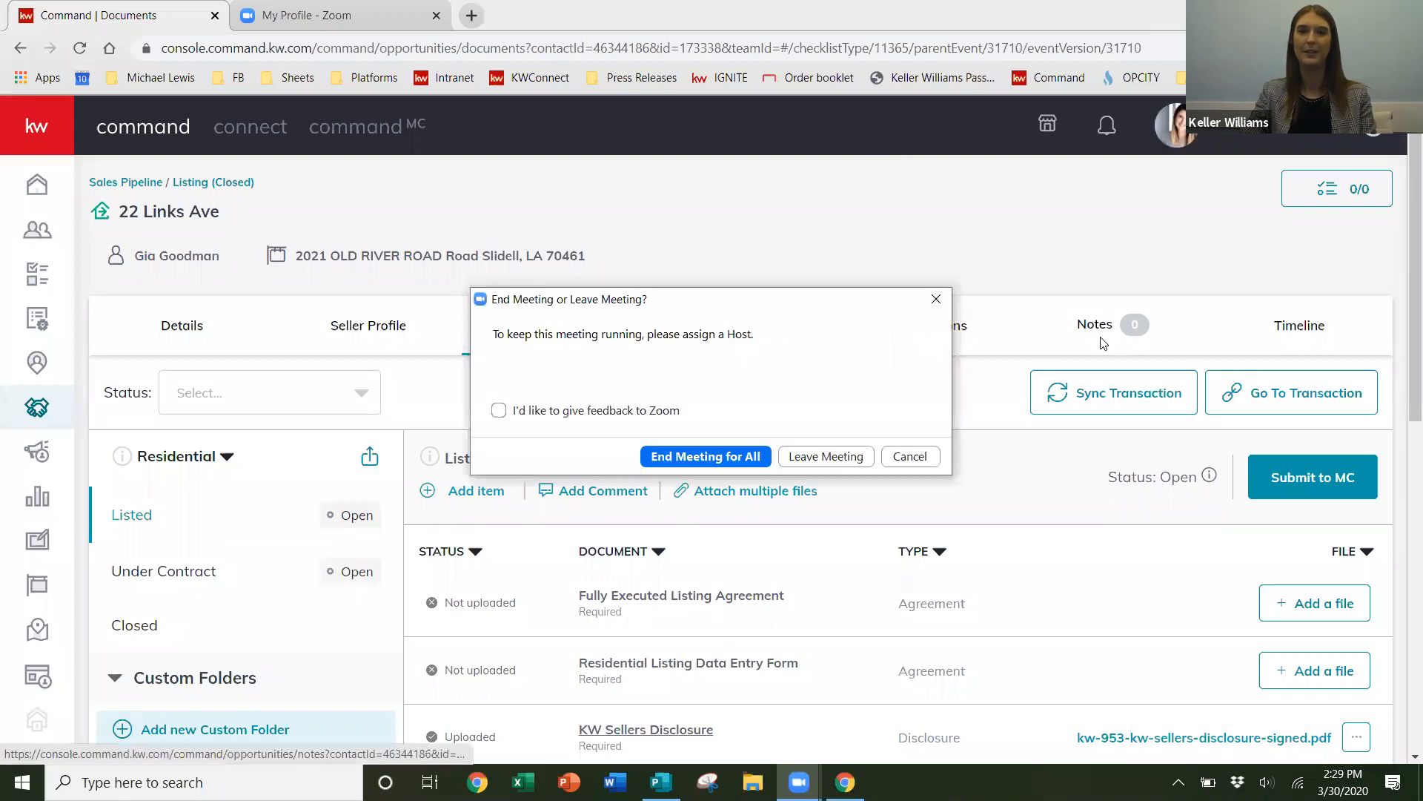